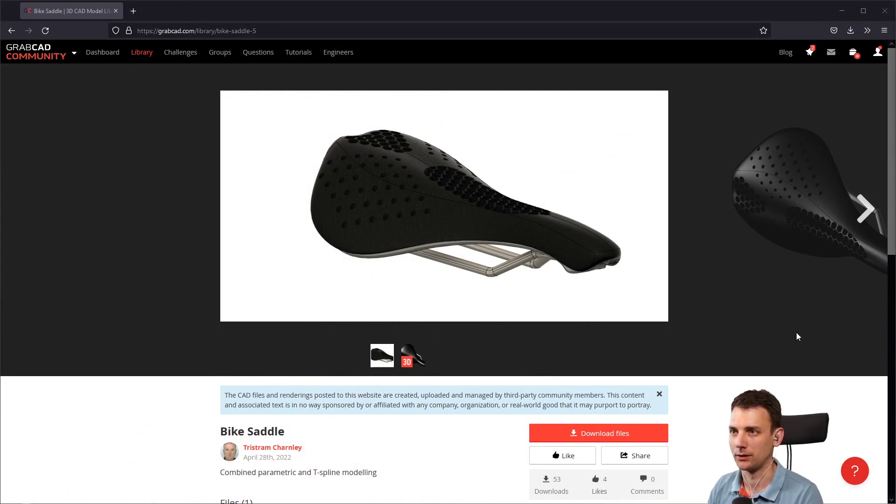
Scroll through the Bike Saddle model page on GrabCAD.
scroll(523, 216, "down", 2)
scroll(513, 187, "up", 2)
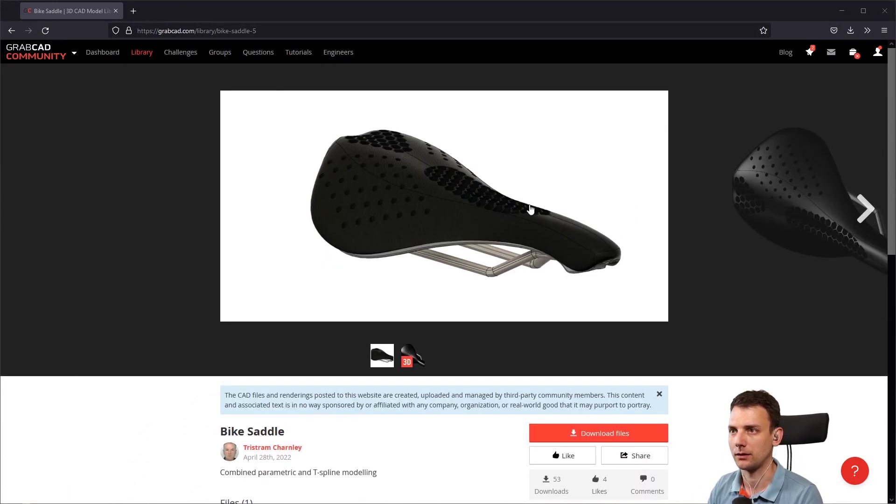
Switch to HyperWorks and import the 3D saddle v16 STEP file with its four bodies.
left_click(841, 10)
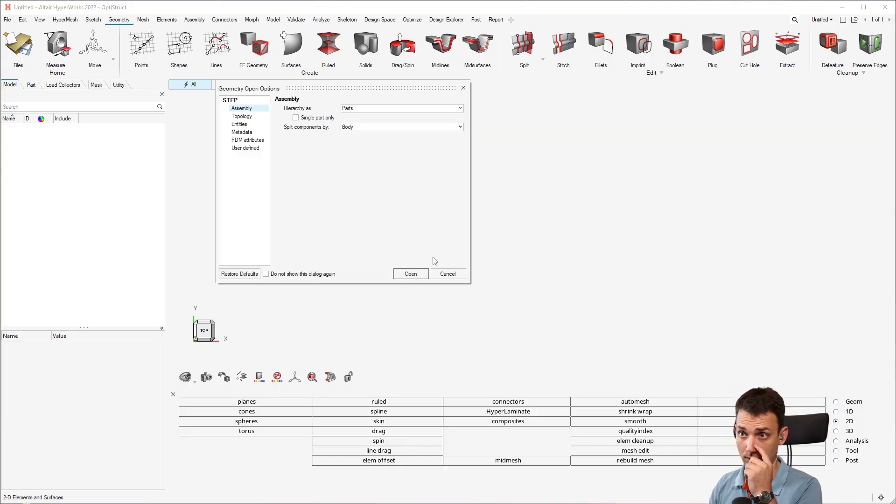
left_click(411, 274)
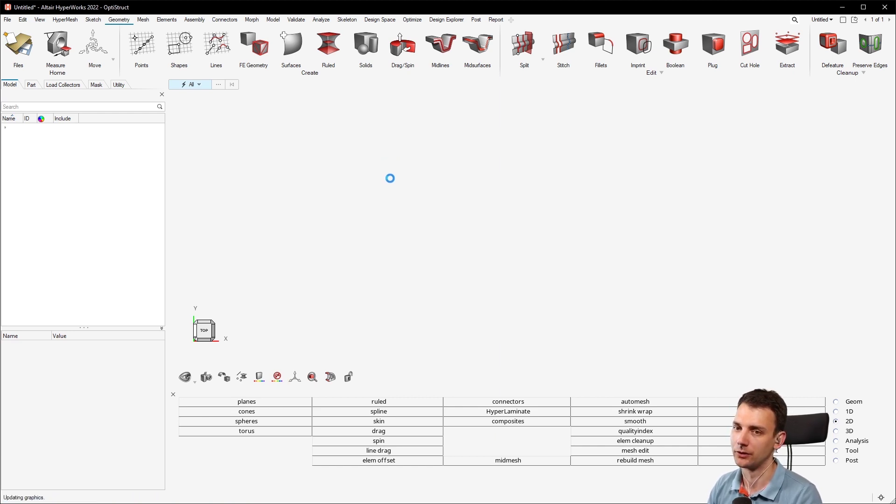
right_click_drag(451, 216, 484, 181)
scroll(572, 227, "up", 5)
scroll(582, 245, "down", 8)
scroll(548, 219, "up", 4)
scroll(552, 218, "down", 8)
scroll(483, 180, "down", 2)
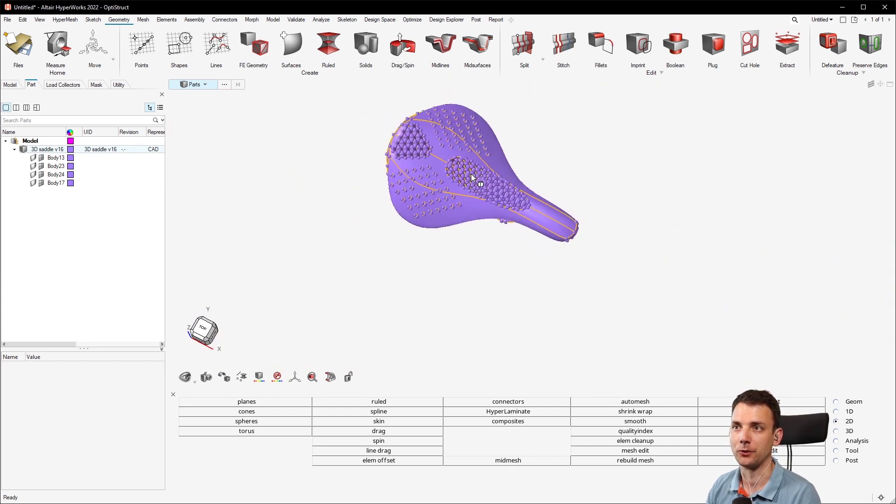
scroll(484, 181, "up", 5)
scroll(410, 171, "up", 3)
scroll(409, 171, "down", 8)
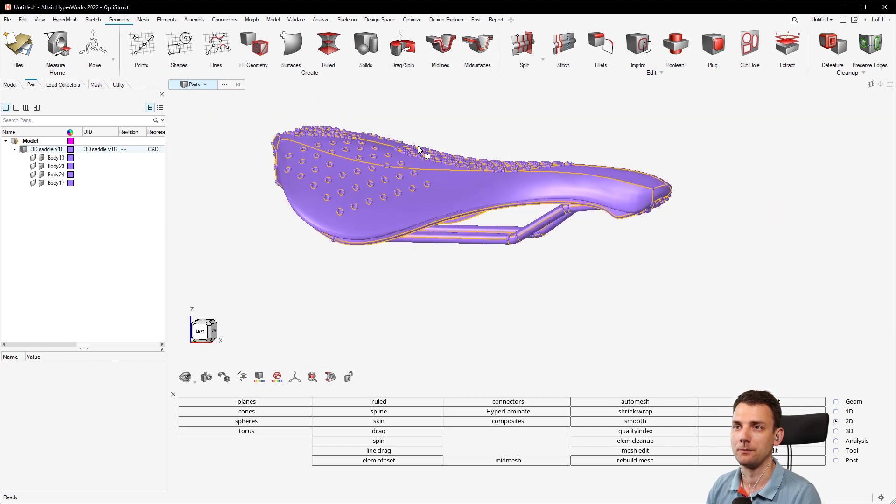
mouse_move(416, 169)
right_mouse_down()
mouse_move(411, 150)
mouse_move(417, 156)
right_mouse_up()
scroll(417, 156, "up", 6)
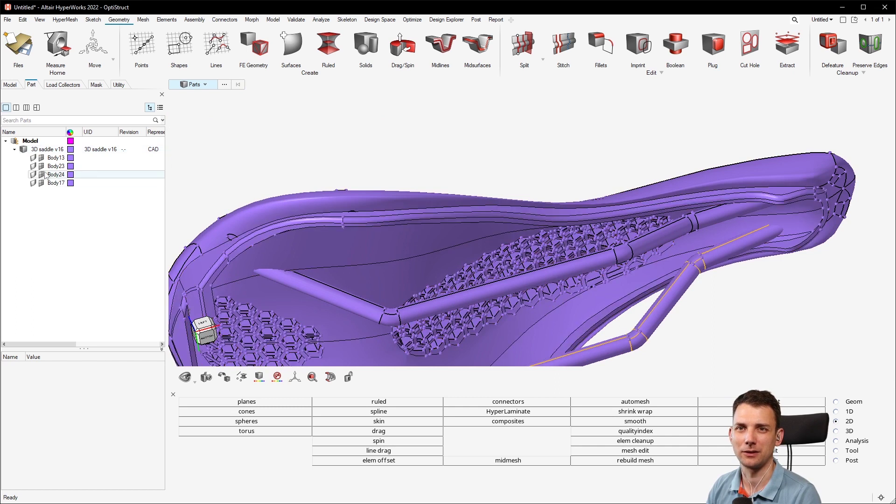
left_click(33, 157)
right_click_drag(392, 201, 476, 194)
scroll(486, 142, "down", 5)
scroll(489, 133, "up", 8)
scroll(488, 133, "down", 5)
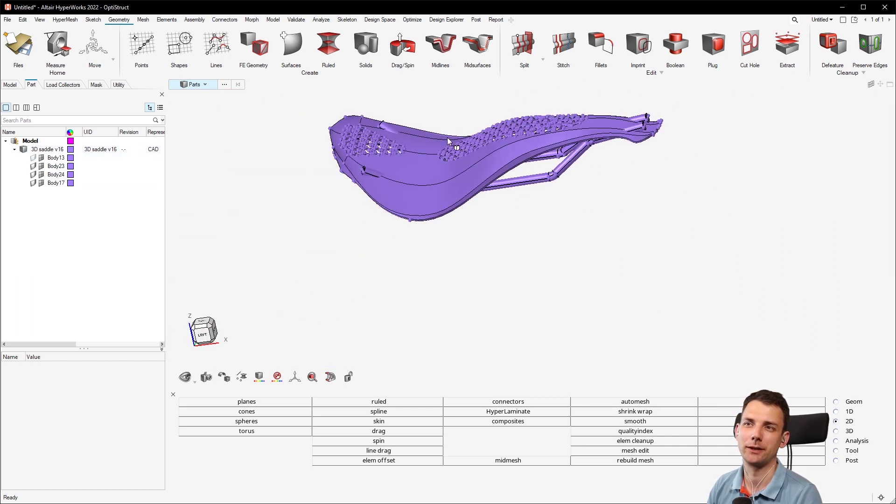
scroll(347, 212, "up", 8)
scroll(371, 258, "down", 5)
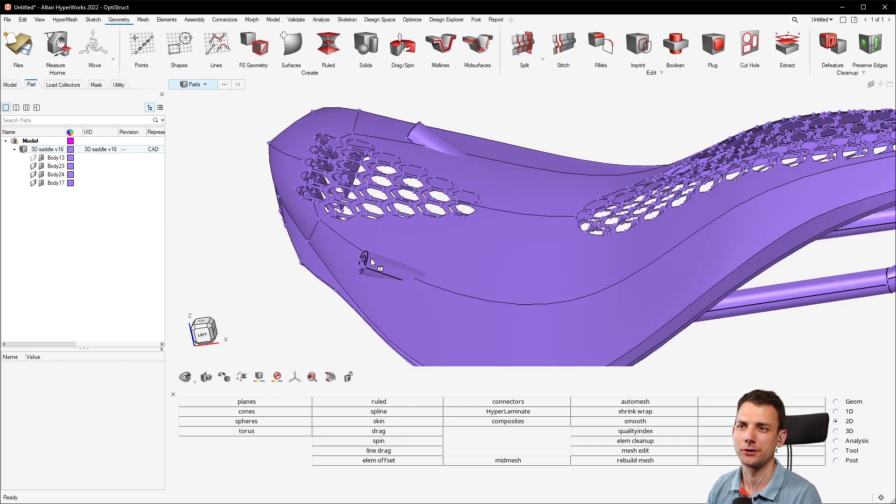
right_click_drag(409, 189, 405, 173)
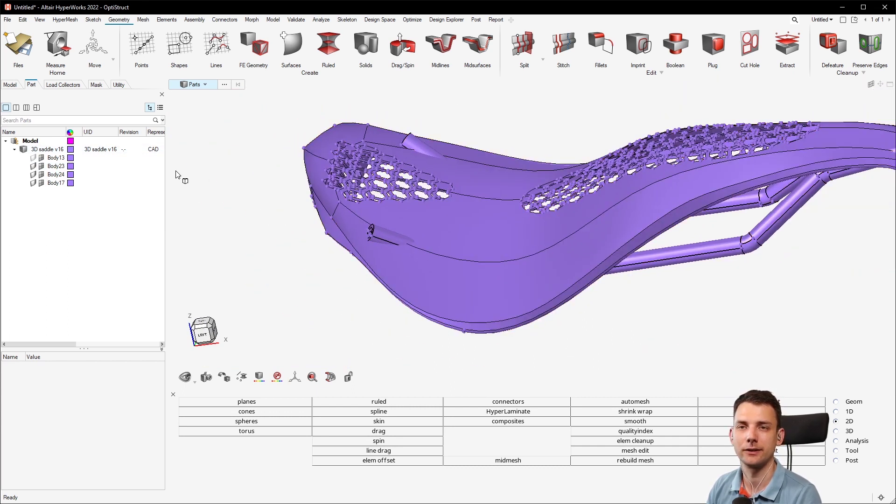
right_click_drag(536, 184, 469, 187)
scroll(495, 176, "up", 3)
scroll(481, 177, "down", 4)
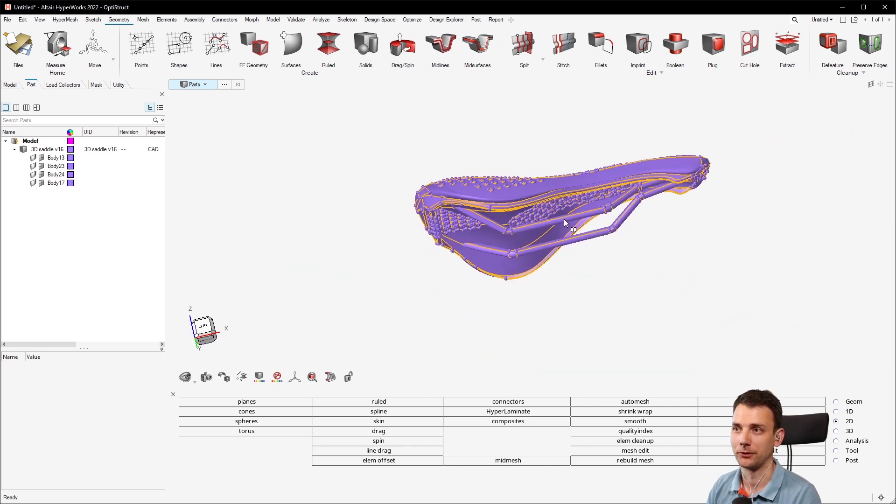
Delete the lower rail Body24 and the middle rail Body23 from the saddle.
scroll(602, 225, "up", 4)
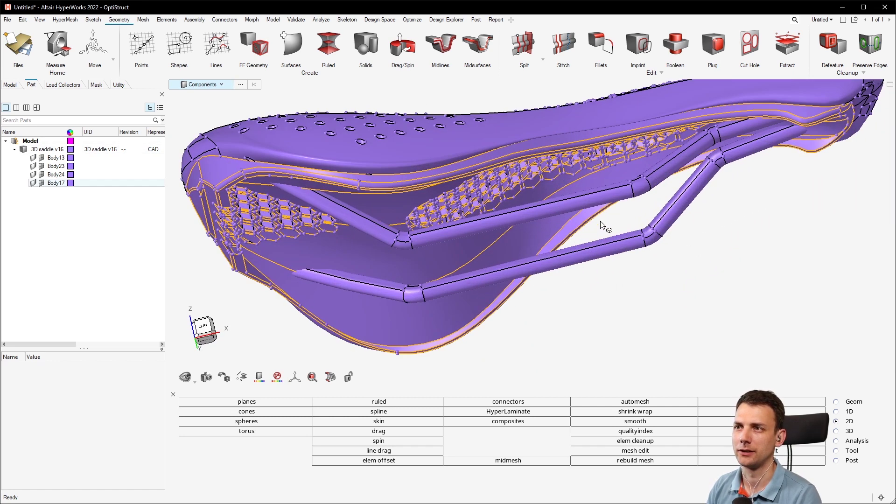
left_click(614, 243)
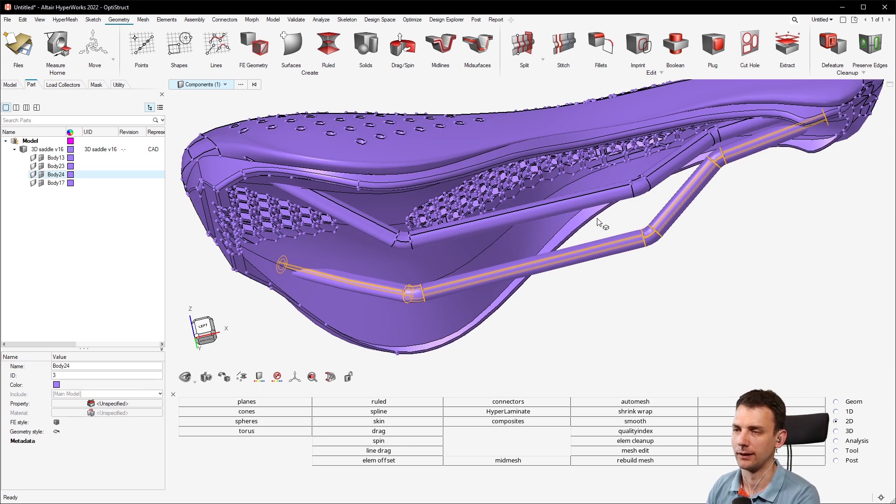
key("Delete")
scroll(215, 108, "down", 3)
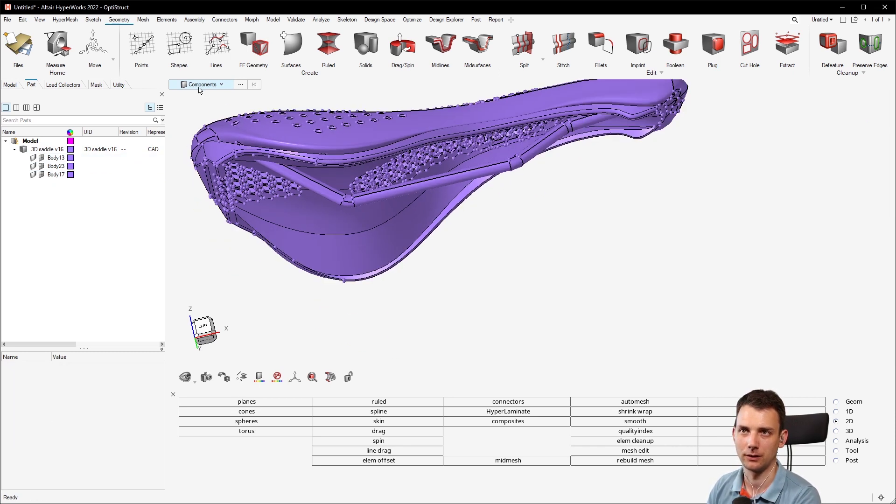
left_click(498, 175)
key("Delete")
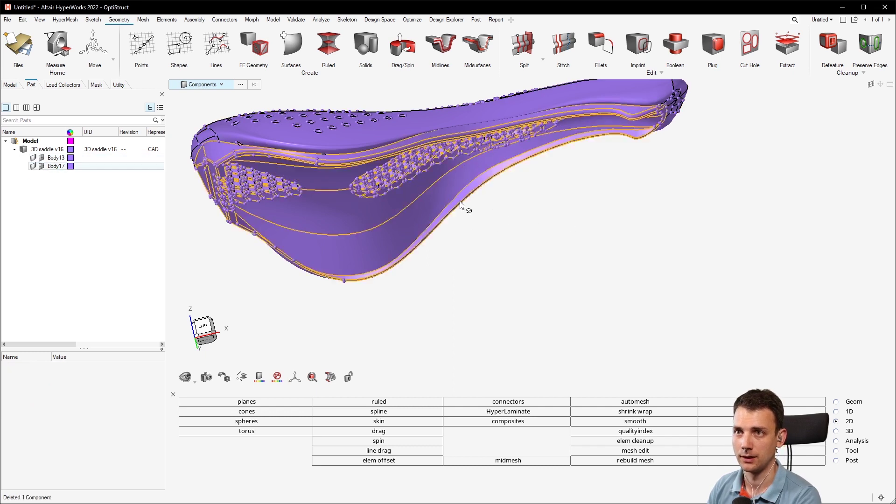
middle_click_drag(461, 206, 458, 146)
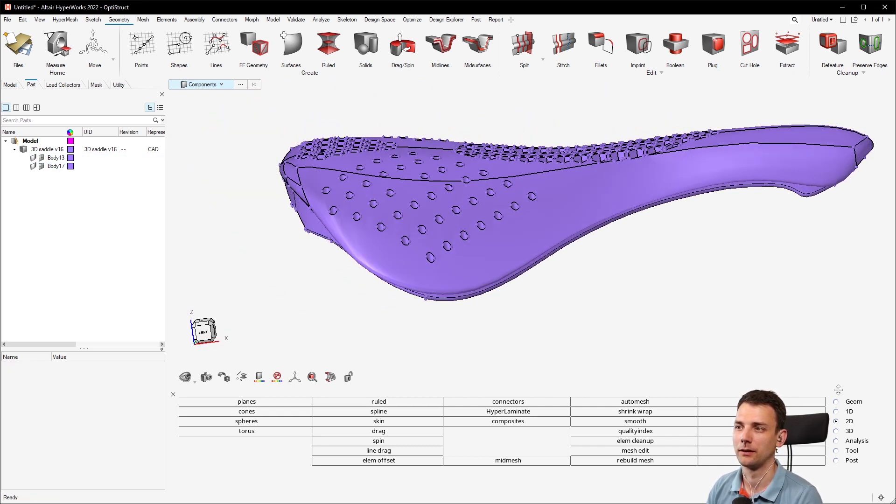
left_click(666, 423)
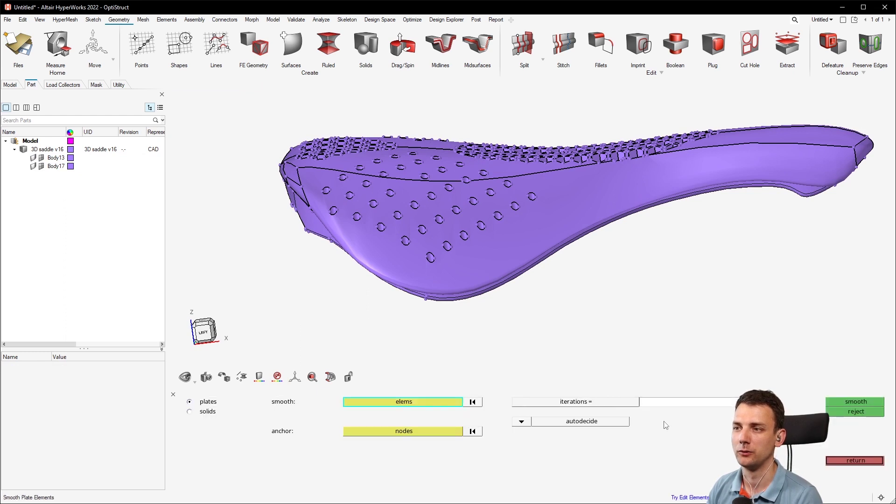
Open Shrink Wrap with the wrap type left on loose wrap.
left_click(870, 461)
left_click(628, 413)
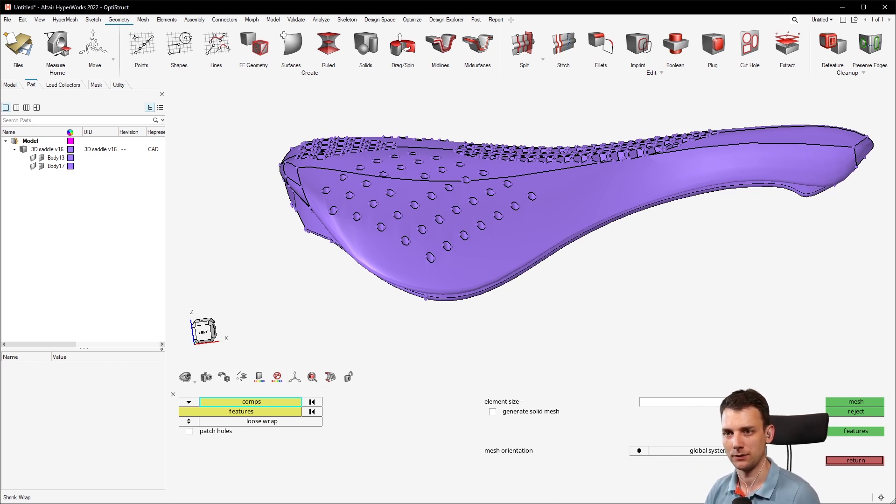
left_click(189, 421)
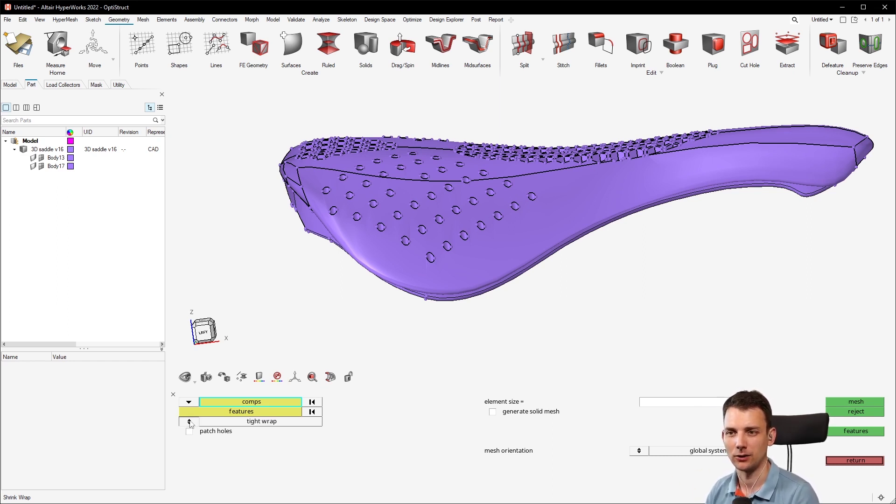
left_click(189, 422)
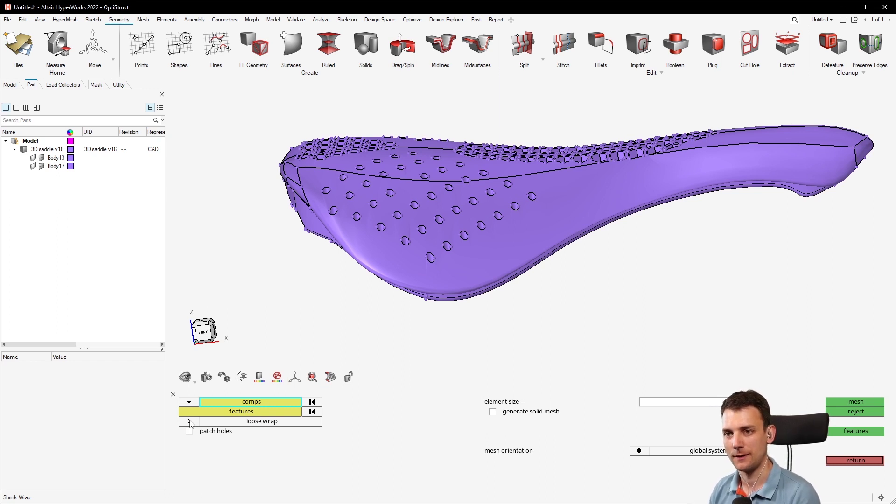
Window-select both saddle components, Body13 and Body17, as wrap input.
left_click_drag(456, 262, 458, 286, "ctrl")
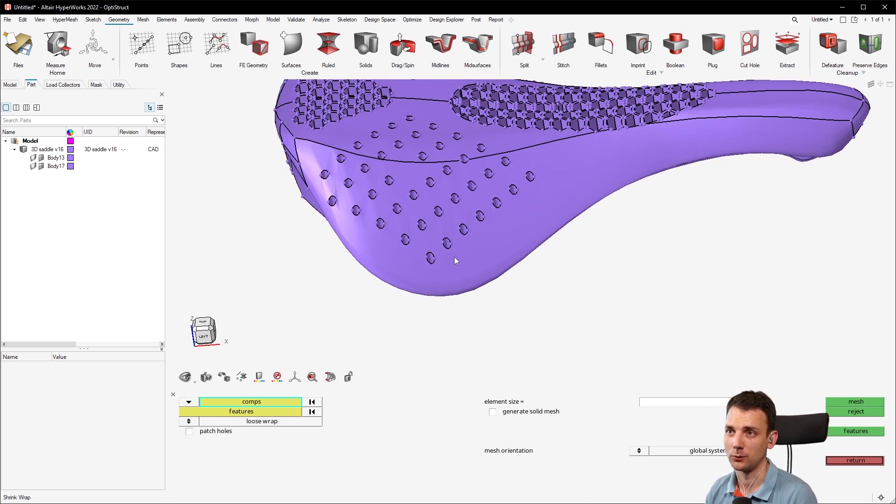
scroll(471, 229, "down", 3)
scroll(481, 167, "up", 5)
scroll(481, 167, "up", 2)
scroll(483, 201, "down", 6)
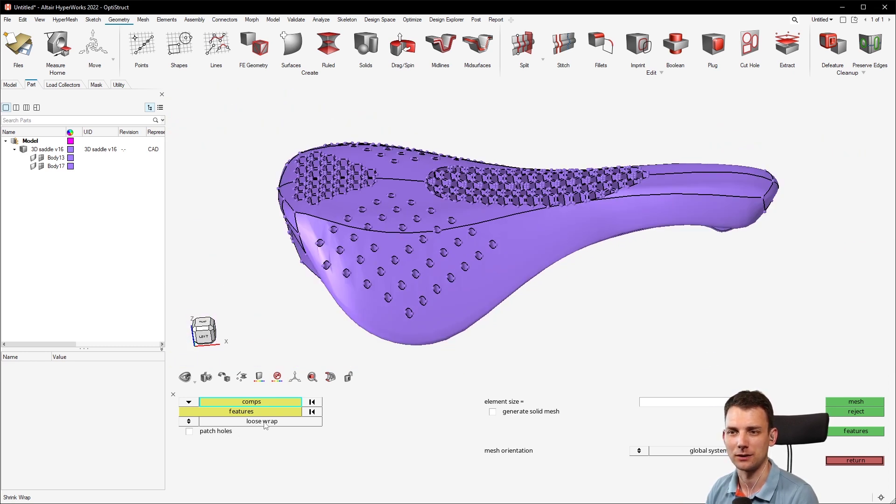
scroll(355, 322, "down", 2)
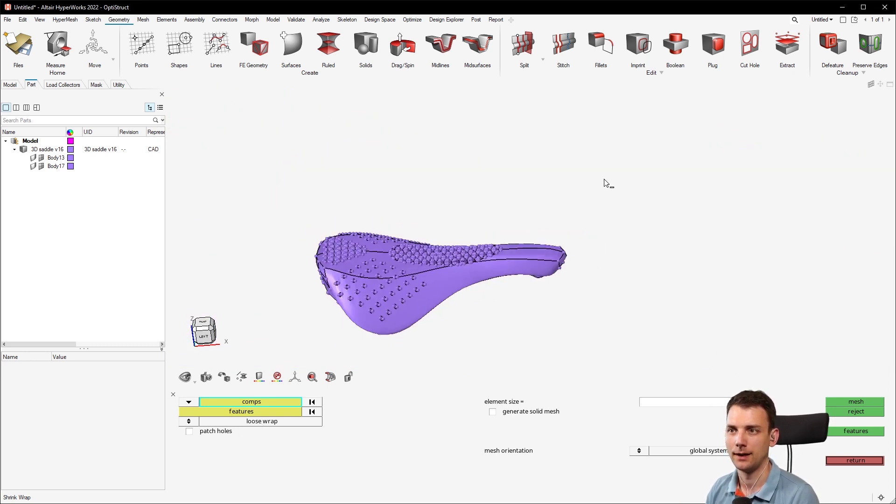
left_click_drag(601, 180, 564, 232, "shift")
left_click_drag(618, 160, 300, 330, "shift")
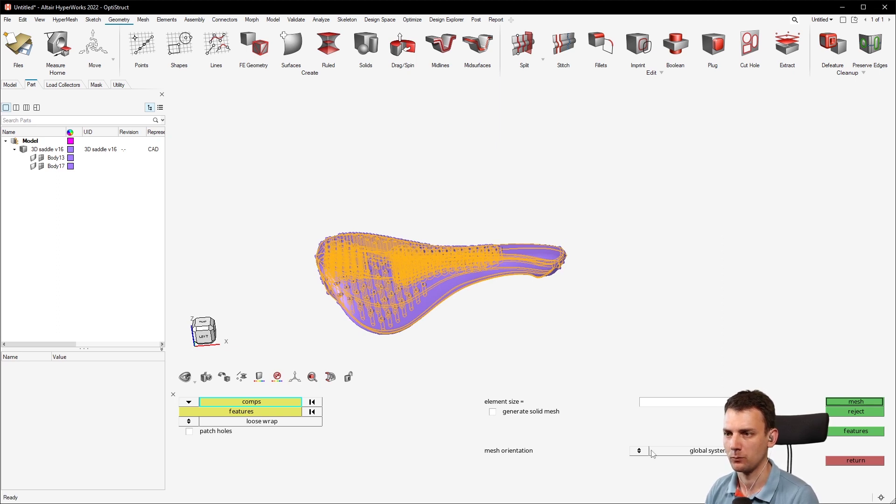
left_click(517, 417)
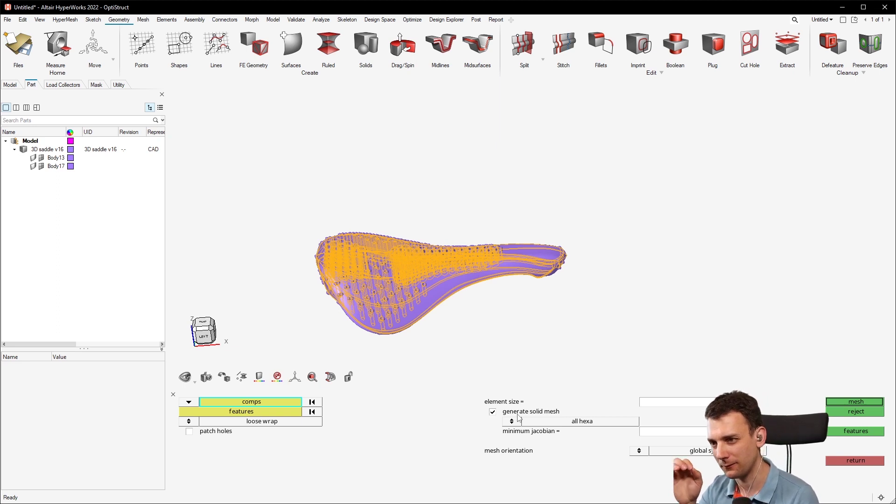
left_click(518, 417)
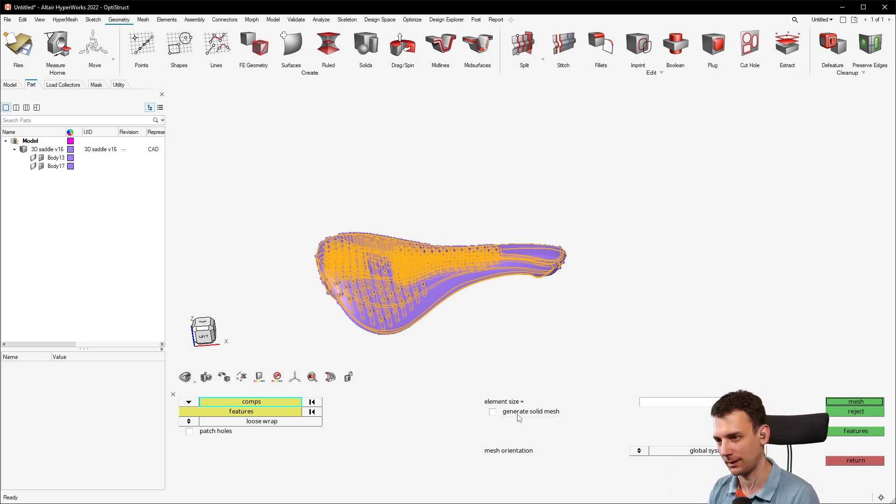
left_click(865, 402)
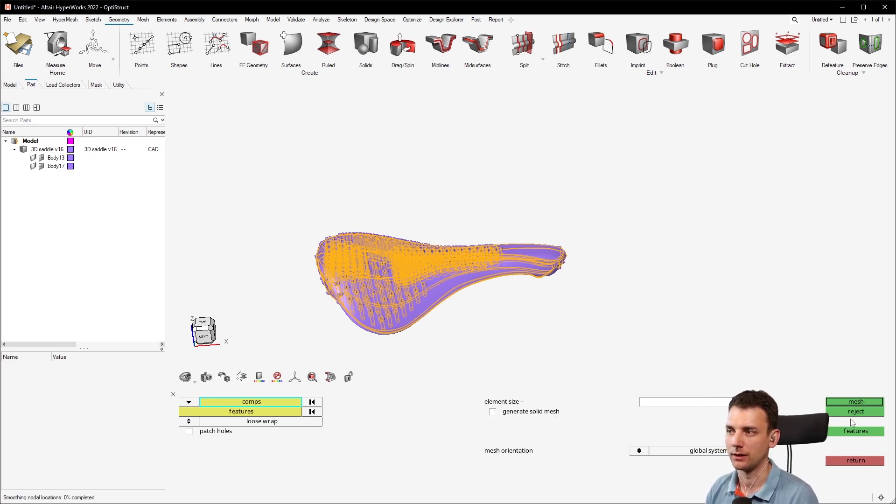
scroll(334, 264, "up", 10)
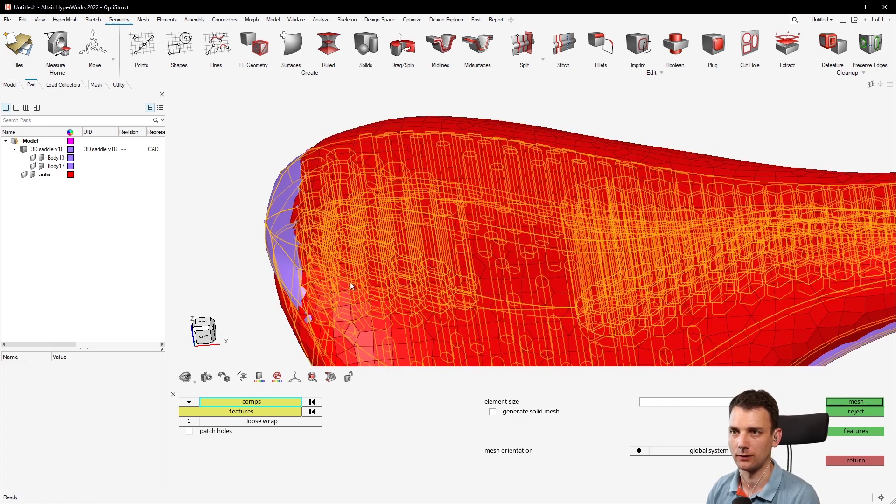
left_click_drag(334, 259, 373, 290, "ctrl")
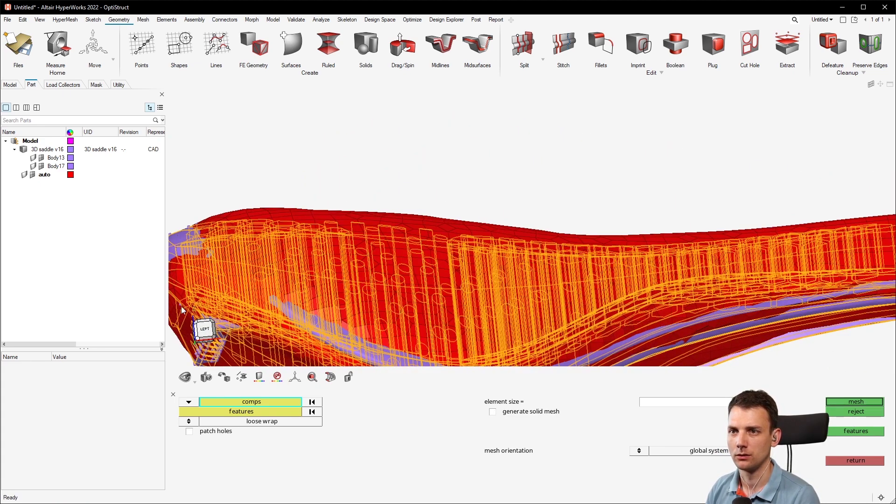
scroll(383, 302, "down", 5)
scroll(526, 275, "up", 4)
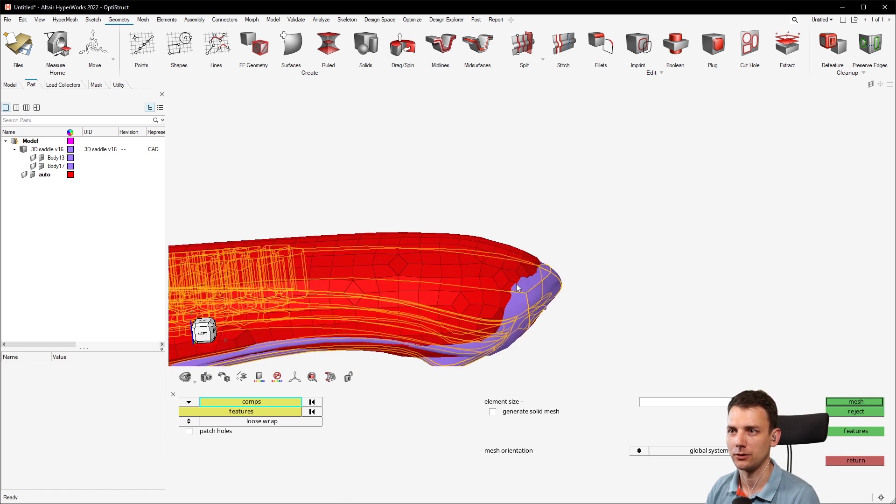
scroll(523, 289, "up", 2)
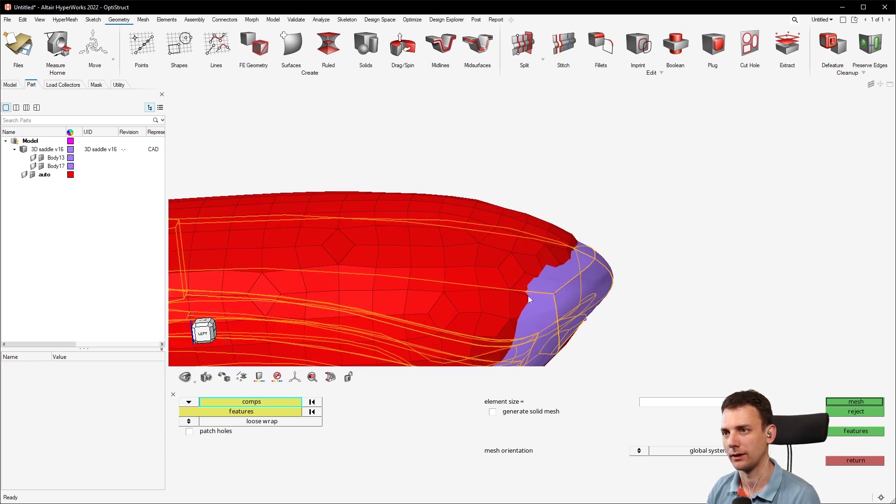
scroll(518, 302, "down", 5)
mouse_move(514, 304)
left_mouse_down("ctrl")
mouse_move(471, 299)
mouse_move(481, 312)
mouse_move(513, 304)
left_mouse_up("ctrl")
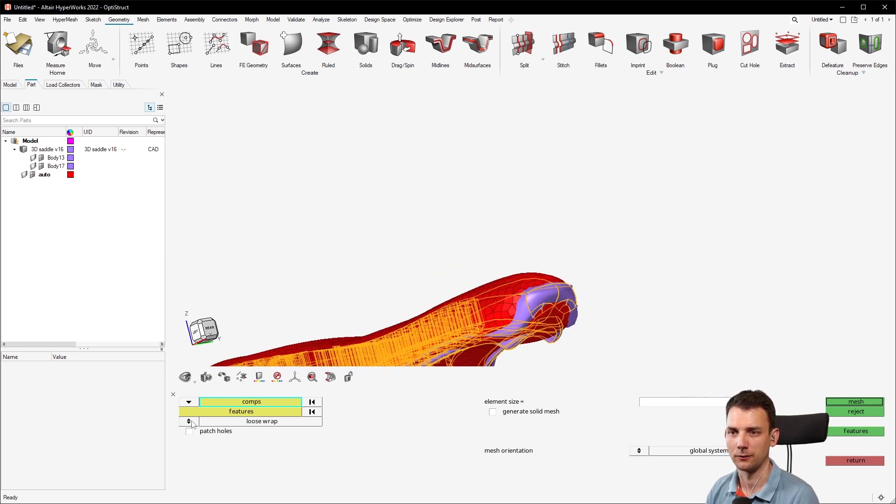
left_click_drag(457, 327, 384, 315, "ctrl")
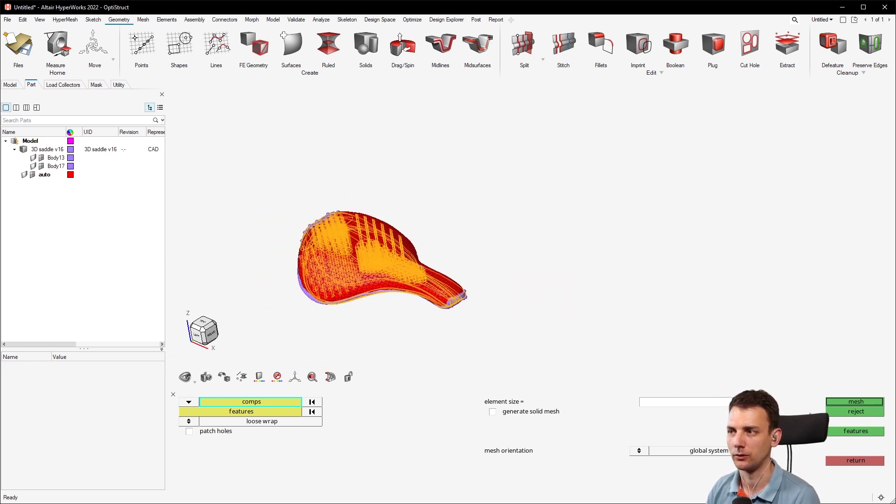
Reject the loose-wrap mesh and generate a tight-wrap shell mesh instead.
left_click(839, 415)
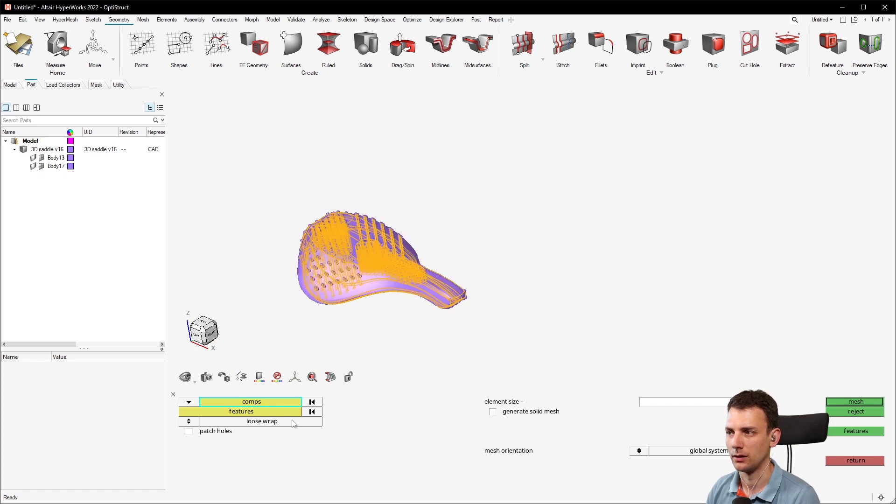
left_click(188, 422)
left_click(864, 400)
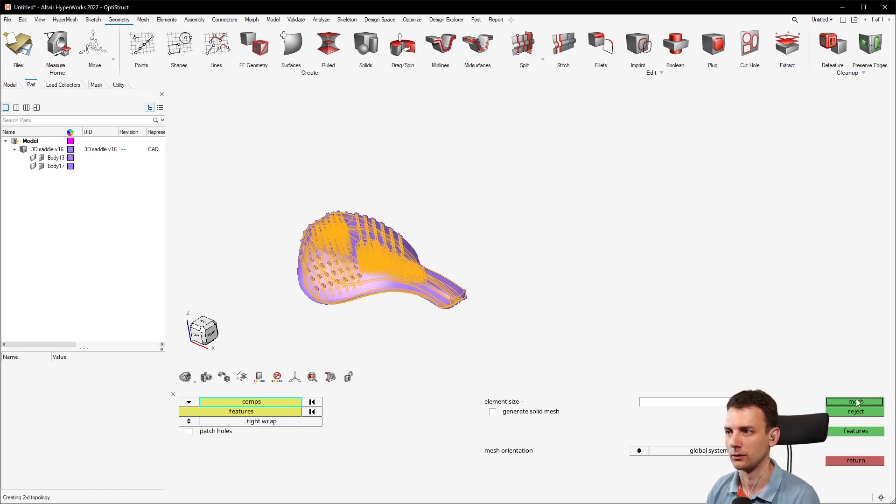
scroll(315, 280, "up", 6)
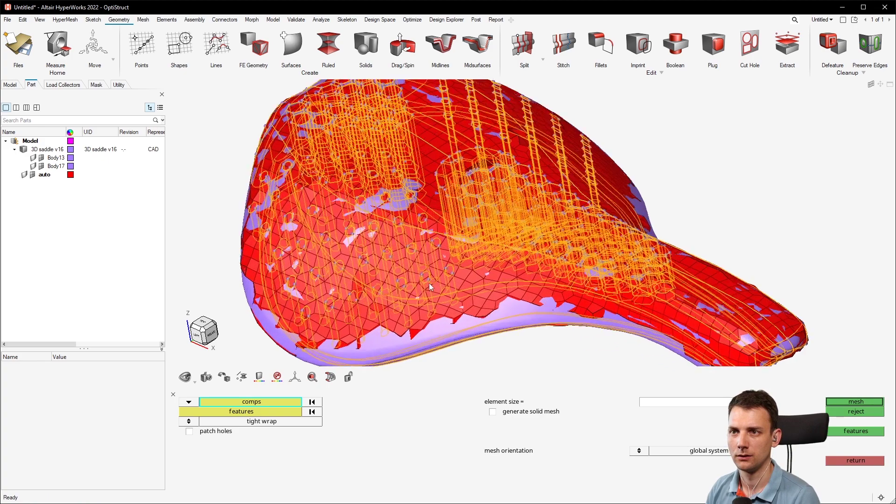
scroll(407, 222, "down", 3)
left_click_drag(419, 215, 467, 253, "ctrl")
Hide Body13 and Body17 and inspect the red wrap mesh close up.
scroll(467, 252, "up", 5)
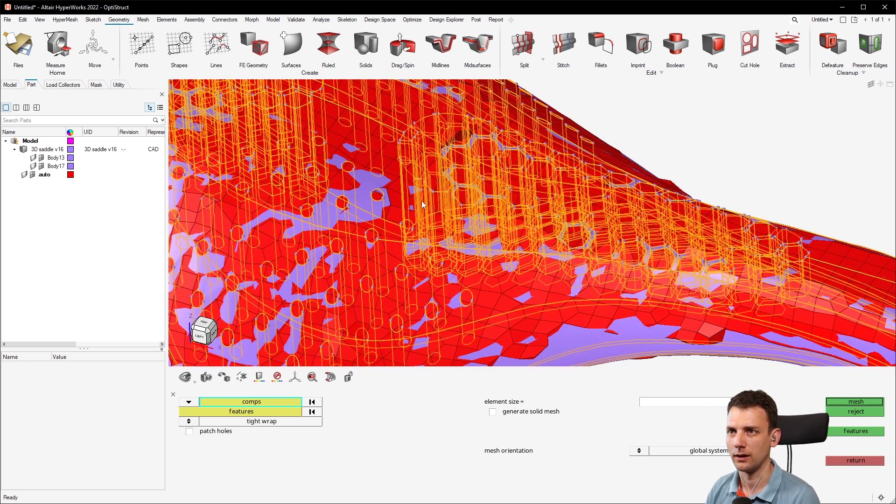
left_click(33, 166)
left_click(33, 158)
key("f")
left_click_drag(438, 200, 467, 166, "ctrl")
scroll(448, 209, "up", 5)
left_click_drag(447, 221, 434, 186, "ctrl")
scroll(413, 172, "down", 6)
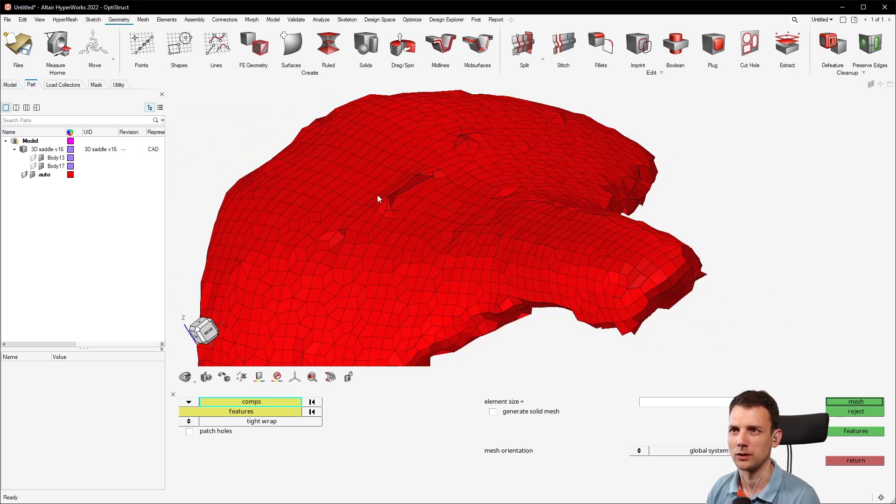
Show Body17 and Body13 again and fit the whole saddle in view.
left_click(33, 166)
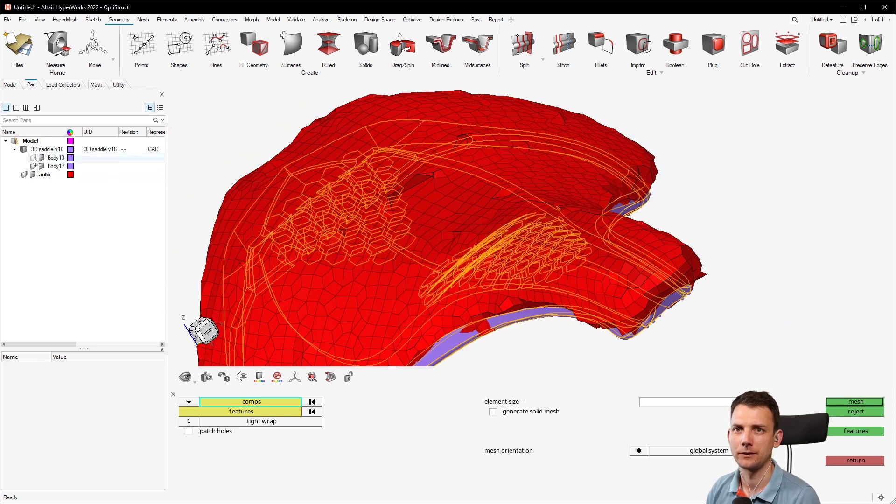
left_click(33, 157)
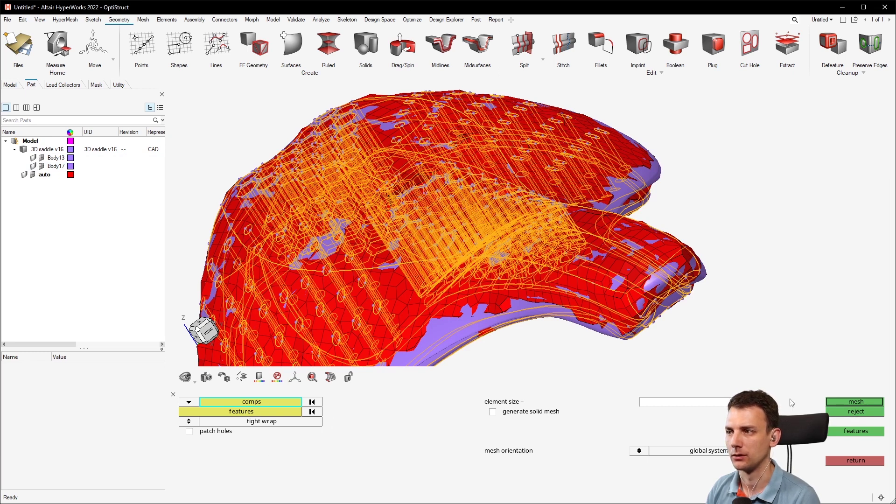
key("t")
scroll(594, 259, "up", 3)
Delete the auto mesh component.
key("l")
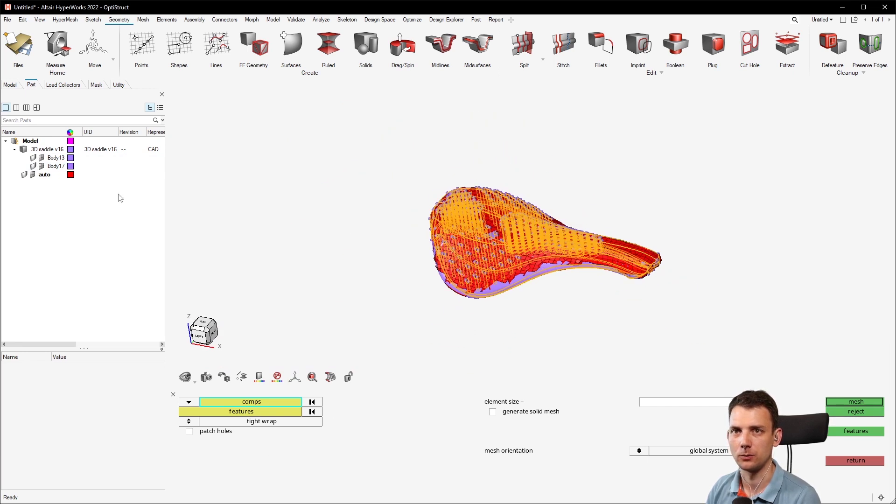
left_click(44, 175)
key("Delete")
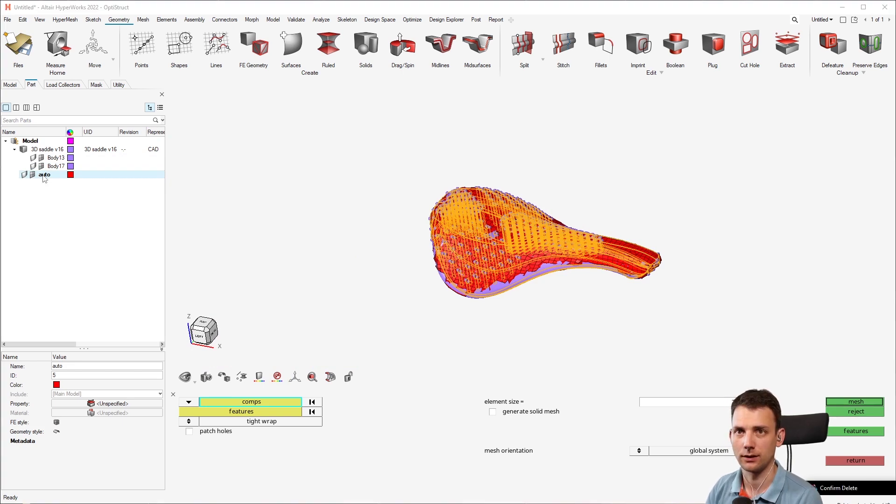
key("Return")
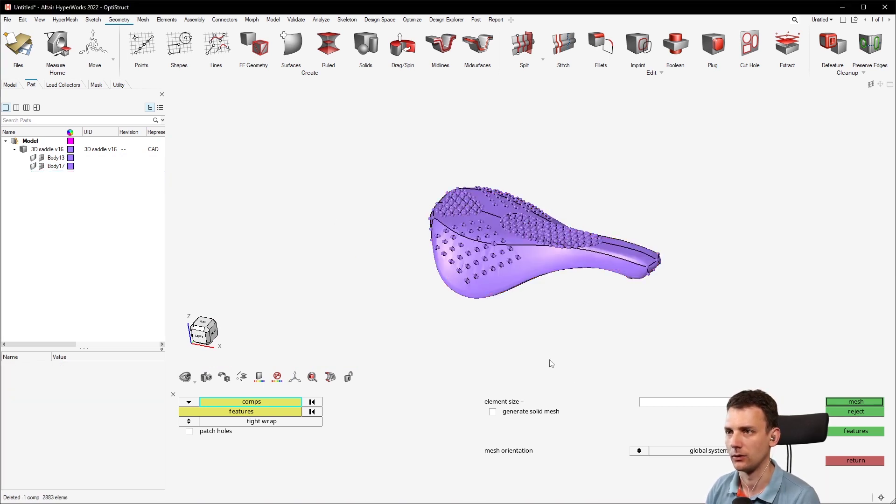
Window-select both saddle bodies and regenerate the tight-wrap mesh.
left_click_drag(446, 134, 710, 271, "shift")
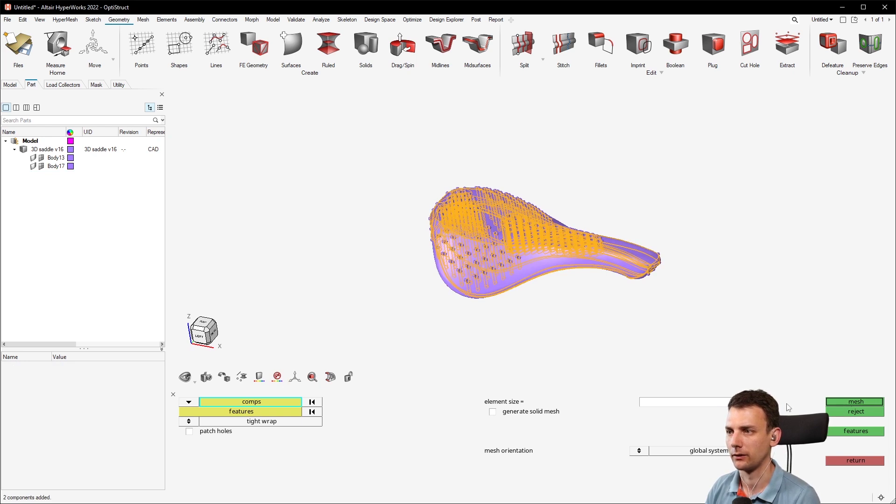
left_click(855, 402)
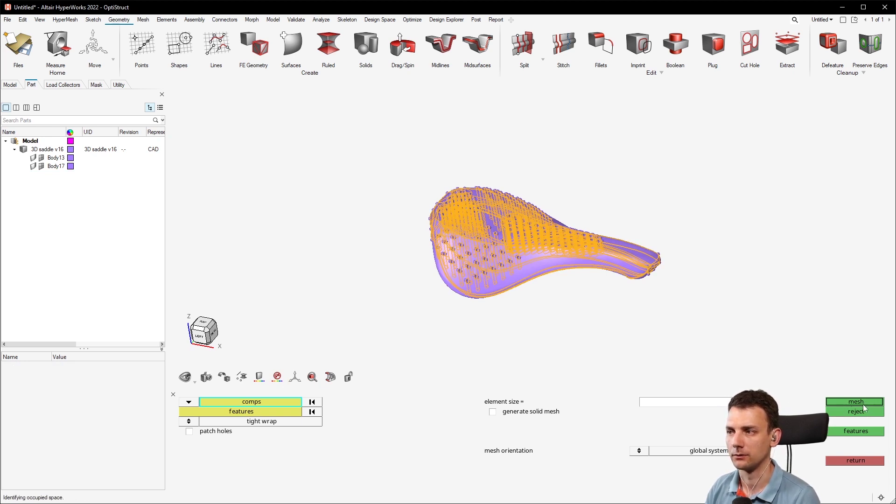
left_click_drag(543, 316, 582, 234, "ctrl")
scroll(547, 261, "up", 3)
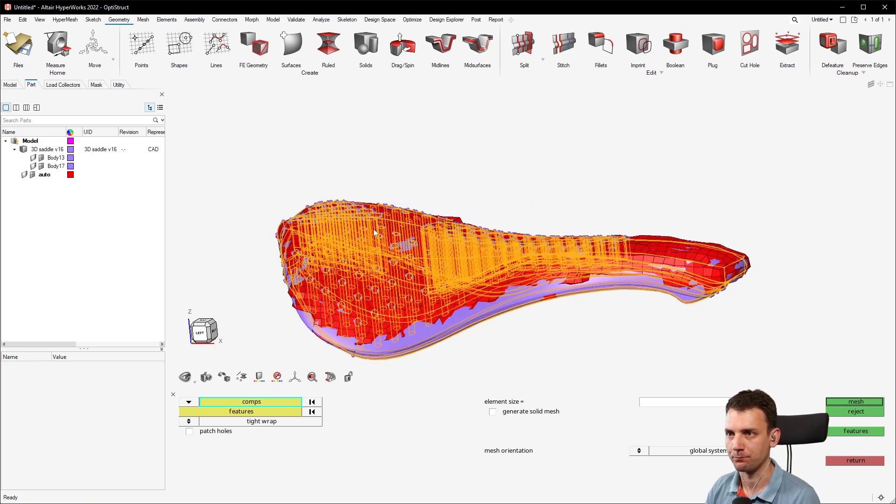
Reject the tight wrap and generate a 2856-element loose-wrap shell mesh instead.
left_click(855, 411)
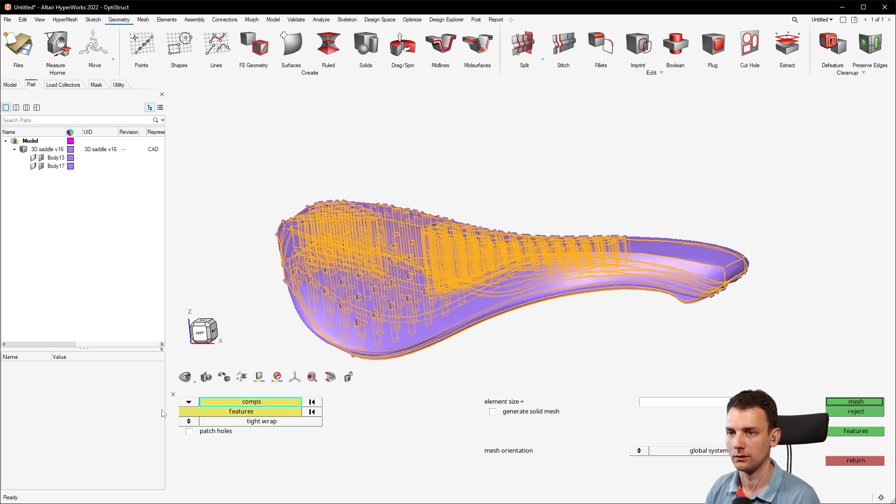
left_click(189, 421)
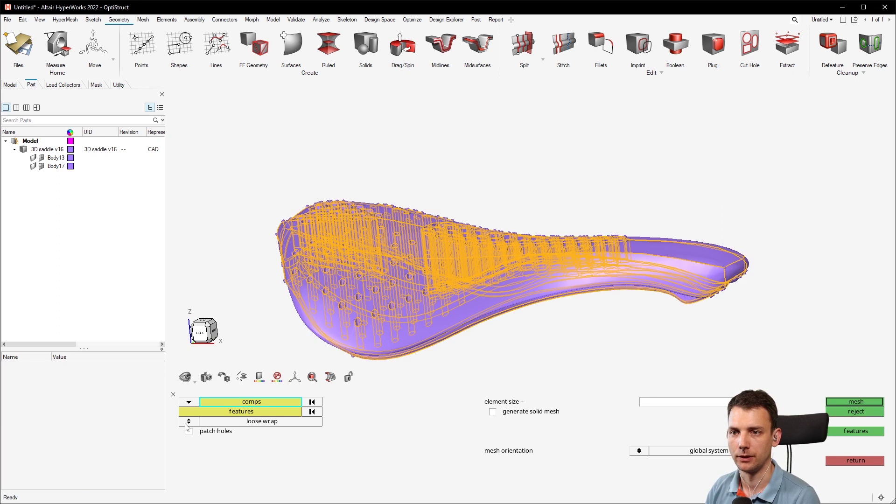
left_click(855, 404)
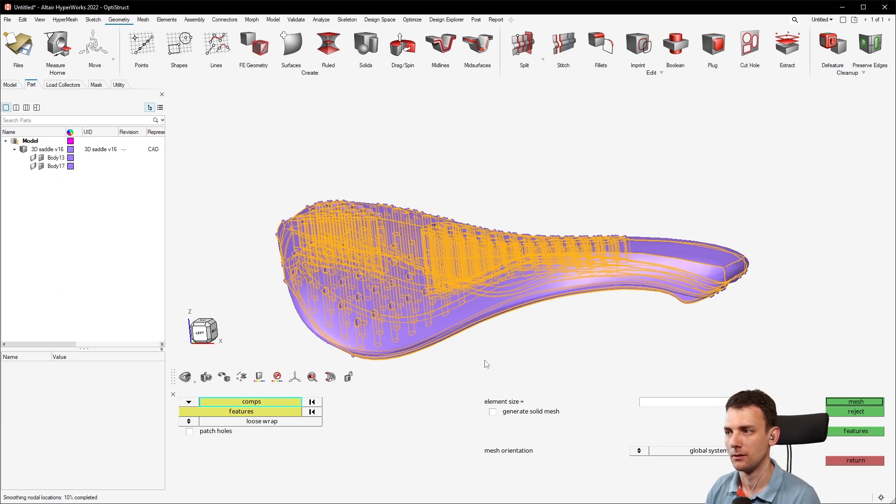
left_click(846, 458)
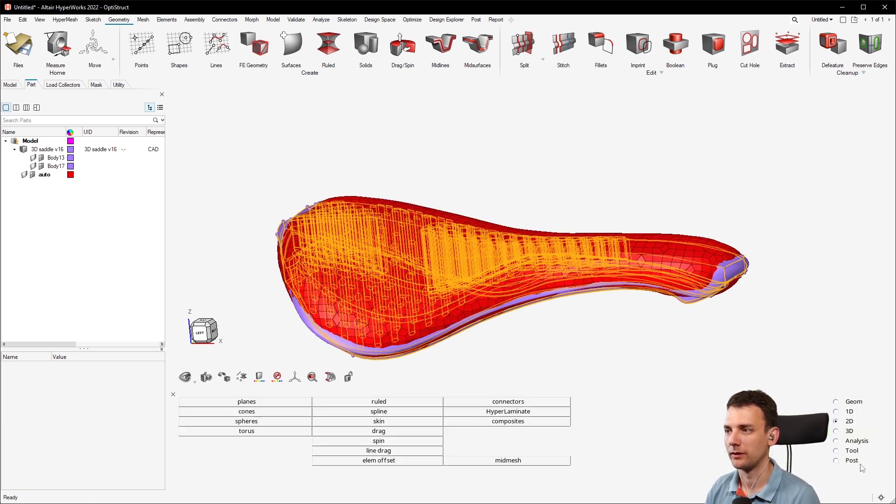
Hide Body17 and Body13, inspect the red wrap mesh, and bring up the Split panel.
left_click(34, 166)
left_click(33, 158)
left_click_drag(400, 239, 613, 243, "ctrl")
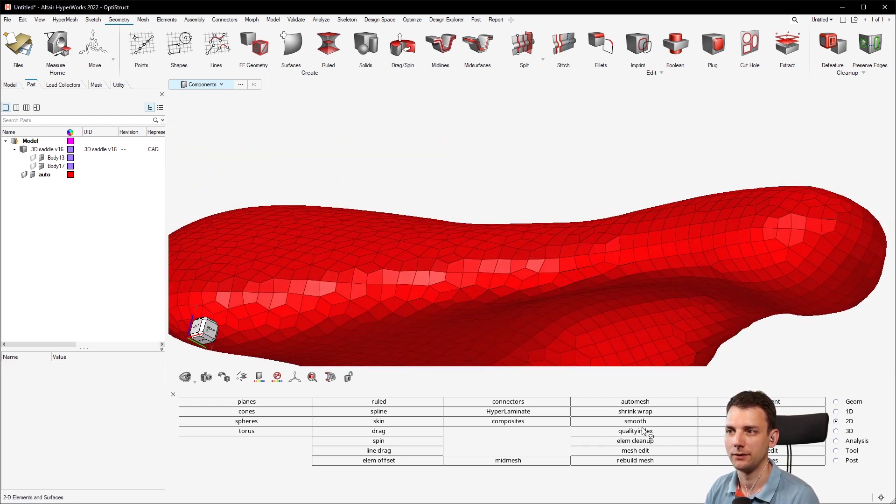
scroll(584, 314, "down", 3)
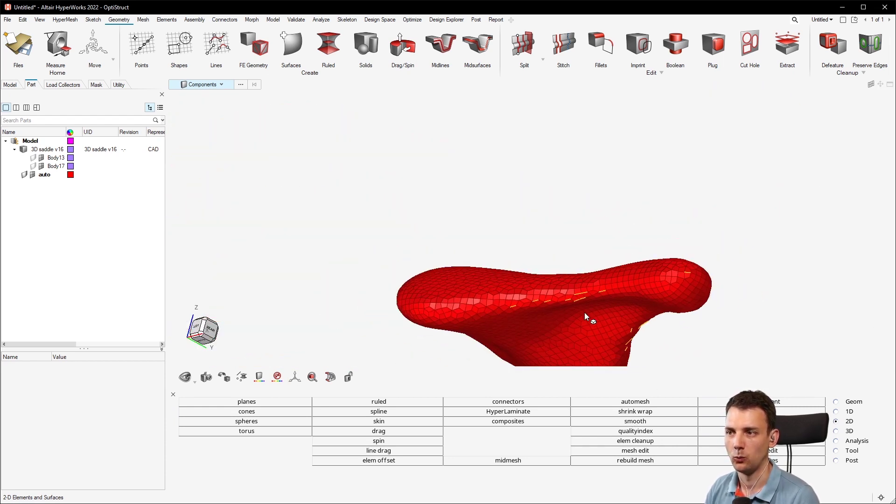
left_click_drag(585, 312, 605, 319, "ctrl")
right_click_drag(606, 320, 552, 249, "ctrl")
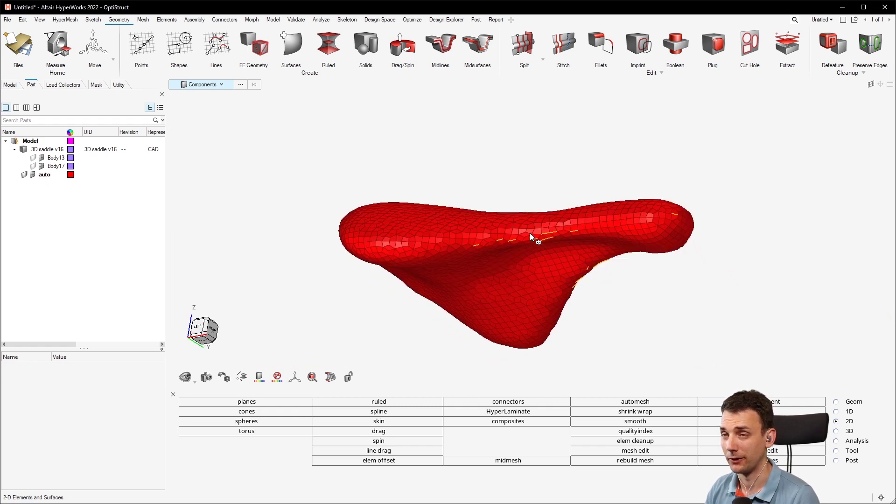
scroll(529, 235, "up", 3)
scroll(529, 234, "down", 2)
left_click_drag(527, 234, 523, 247, "ctrl")
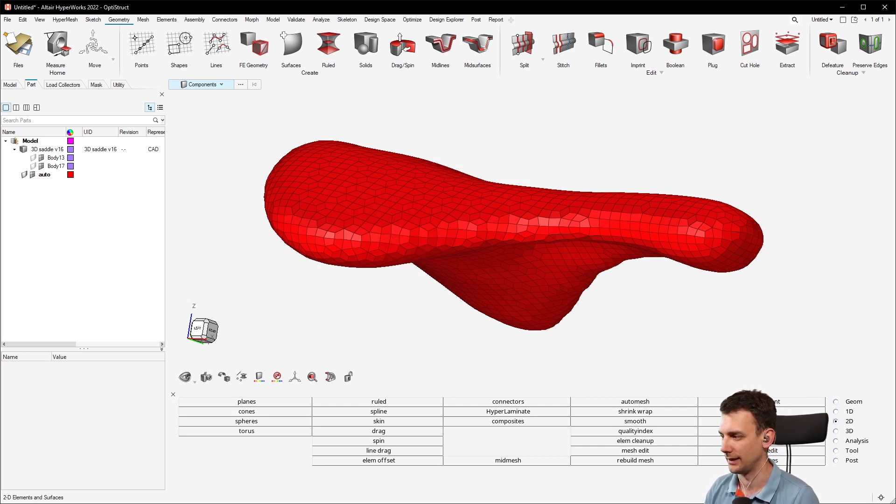
left_click(789, 413)
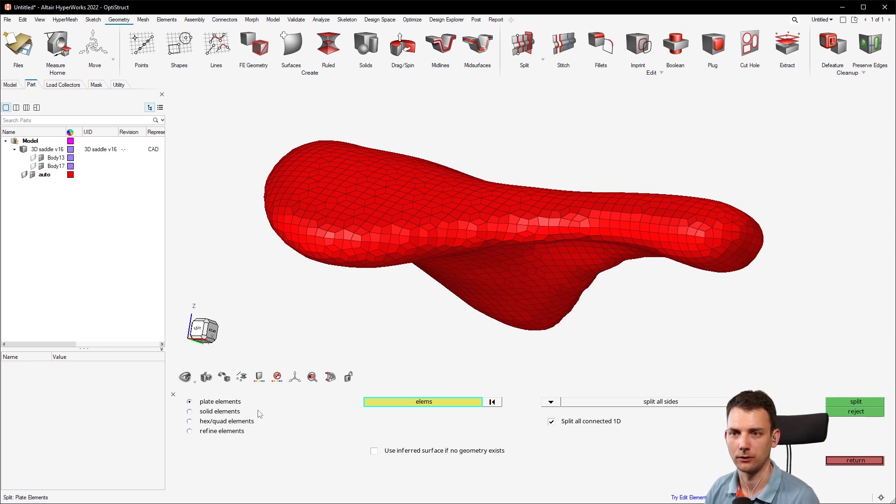
scroll(379, 284, "down", 3)
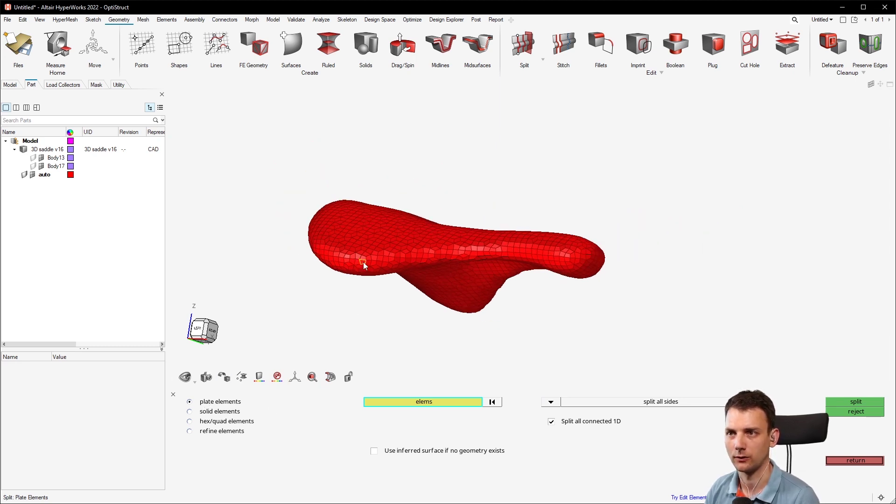
middle_click_drag(363, 262, 394, 256)
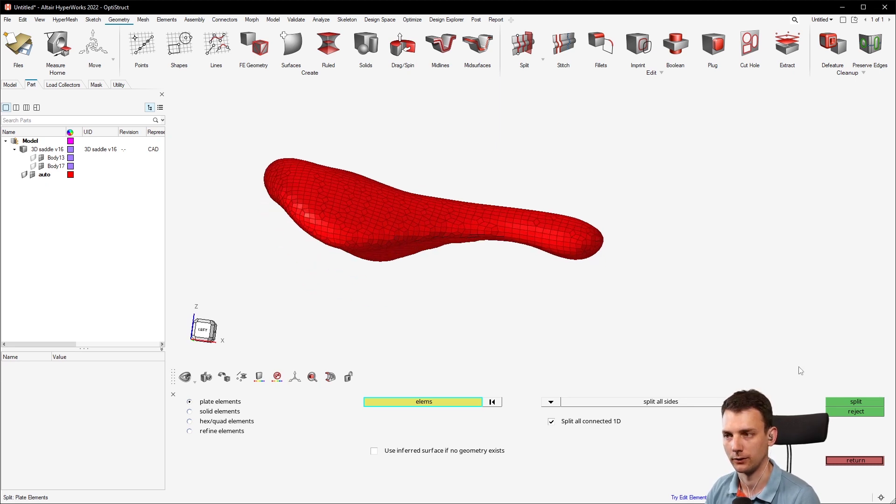
key("Escape")
key("F5")
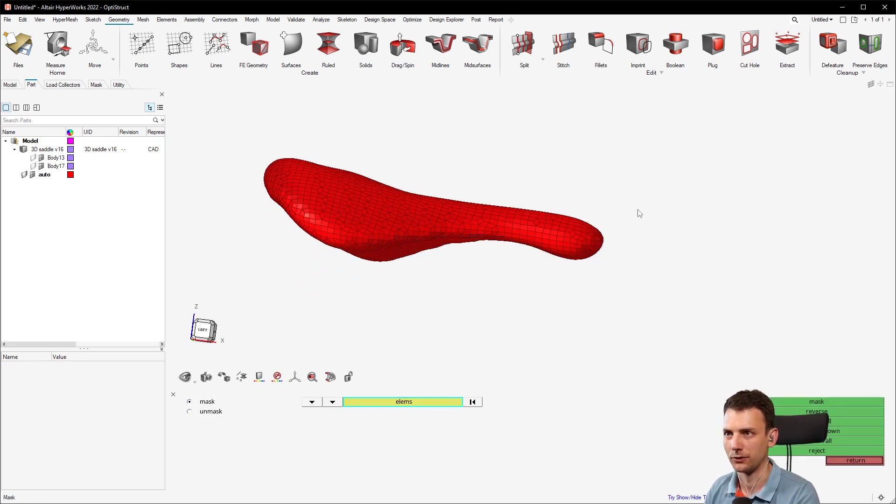
left_click_drag(649, 144, 469, 339, "shift")
left_click(847, 401)
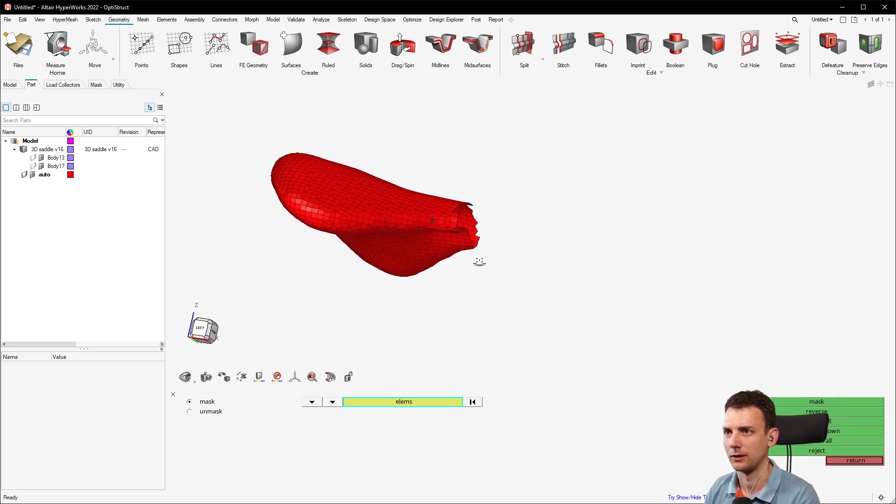
middle_click_drag(478, 258, 476, 236)
scroll(477, 234, "up", 10)
scroll(470, 225, "down", 10)
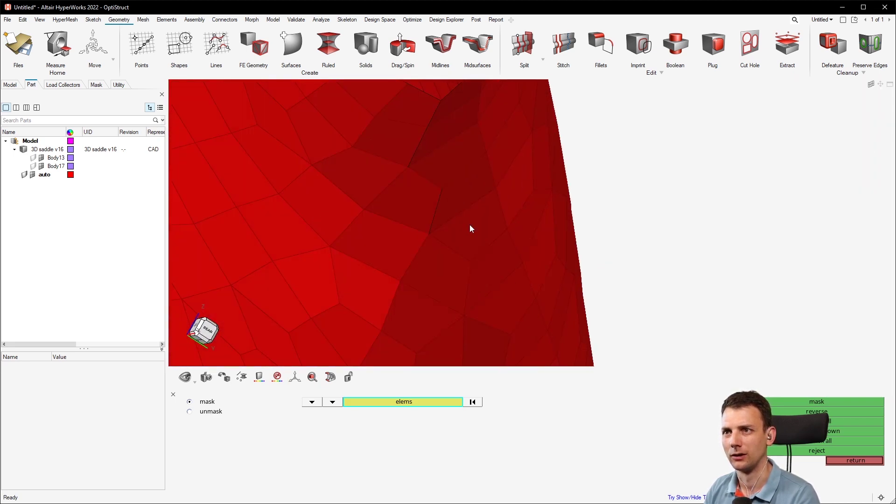
middle_click_drag(426, 217, 483, 246)
left_click(804, 443)
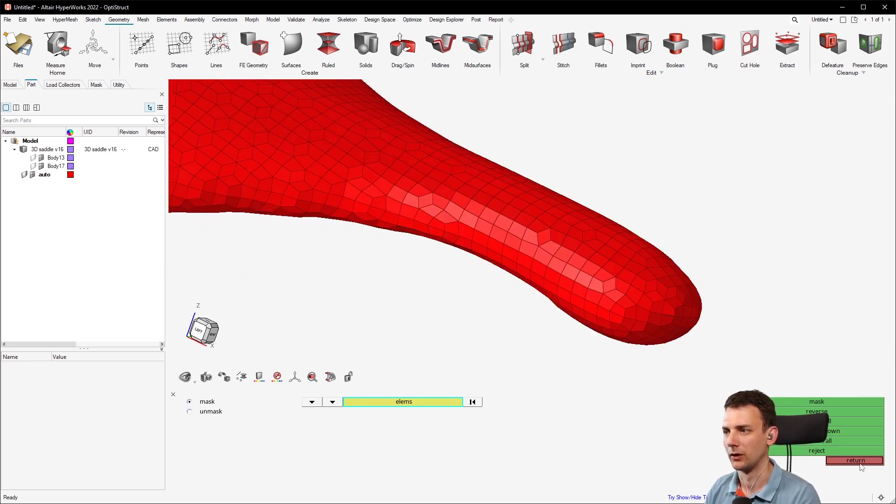
left_click(856, 460)
key("f")
key("shift+F6")
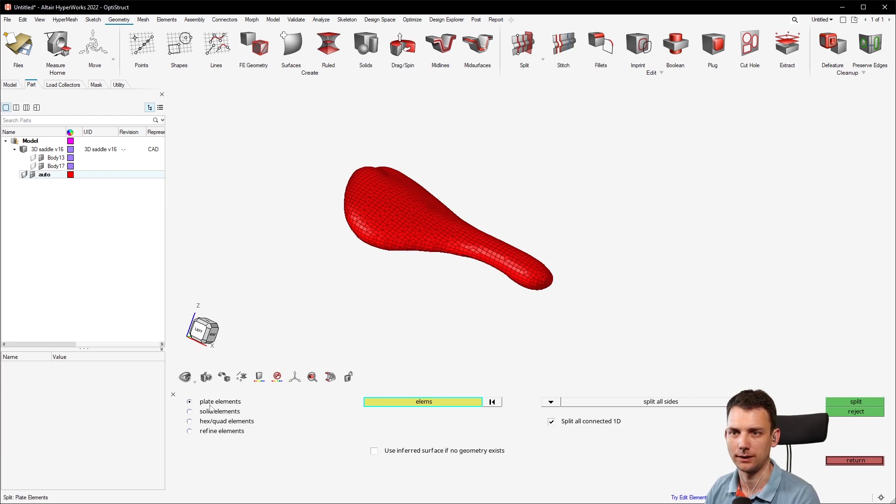
Window-select all saddle shell elements and split them on all sides.
left_click_drag(634, 90, 314, 317, "shift")
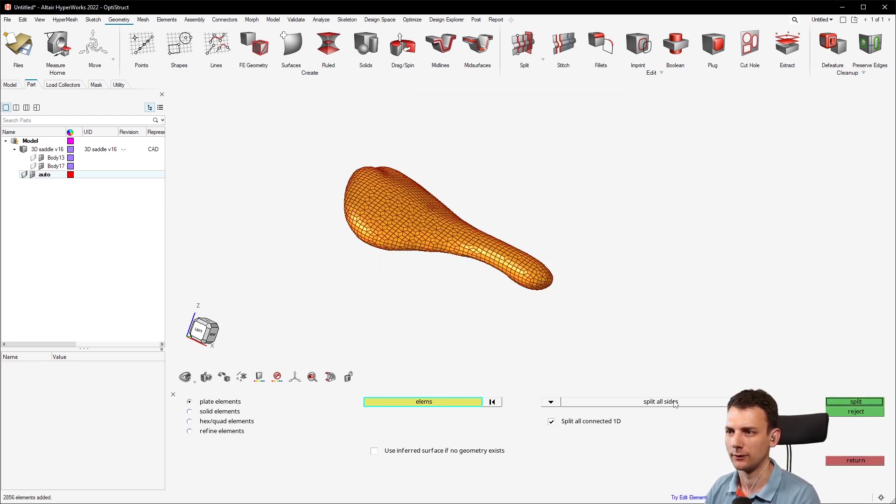
left_click(857, 402)
scroll(503, 225, "up", 5)
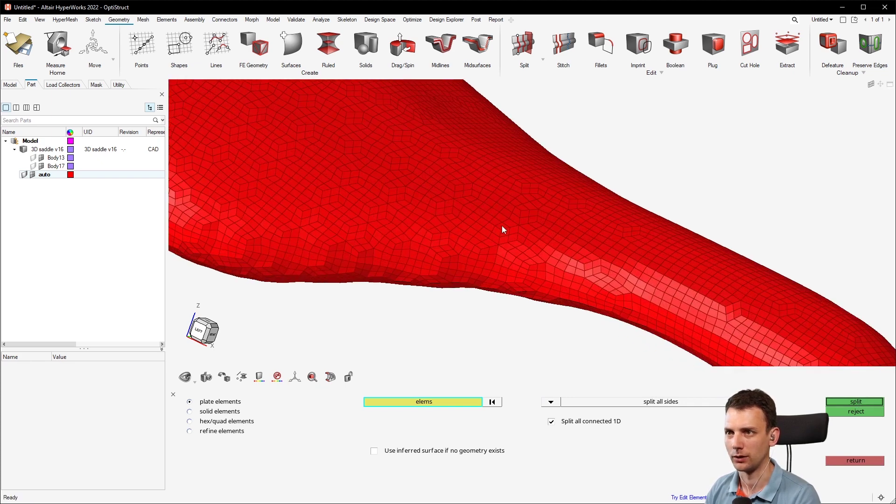
middle_click_drag(503, 225, 573, 274)
scroll(573, 275, "up", 6)
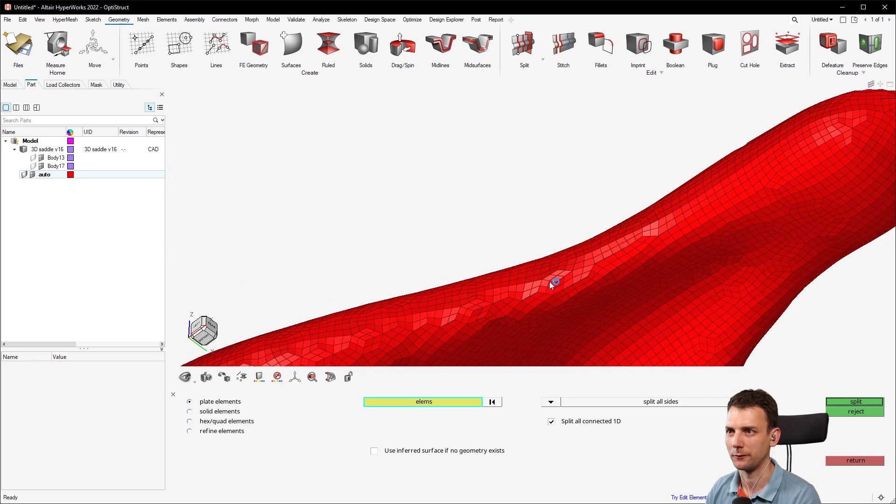
scroll(539, 325, "down", 5)
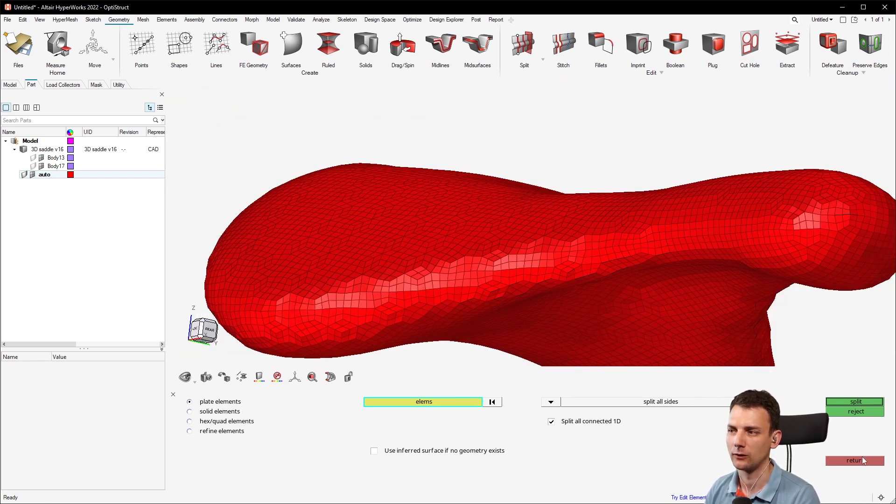
left_click(862, 460)
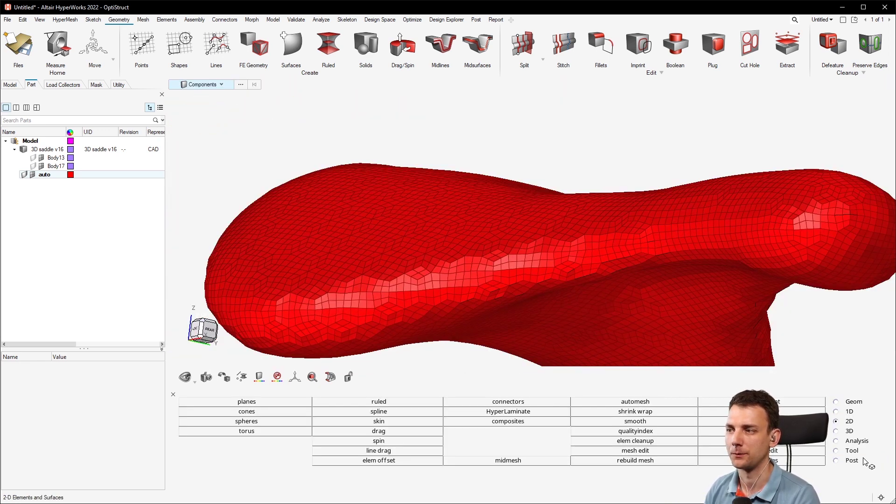
Smooth all plate elements of the refined saddle shell mesh.
left_click(636, 421)
scroll(517, 309, "down", 3)
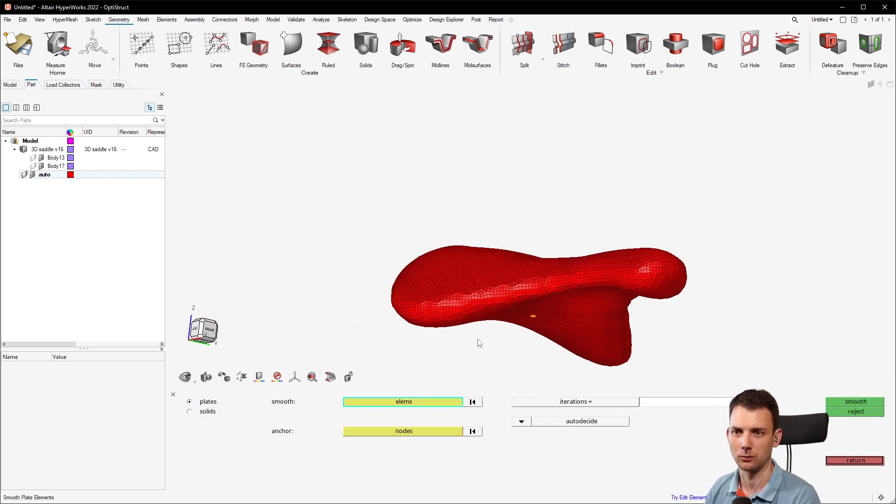
left_click_drag(549, 286, 589, 275, "ctrl")
left_click_drag(718, 195, 342, 362, "shift")
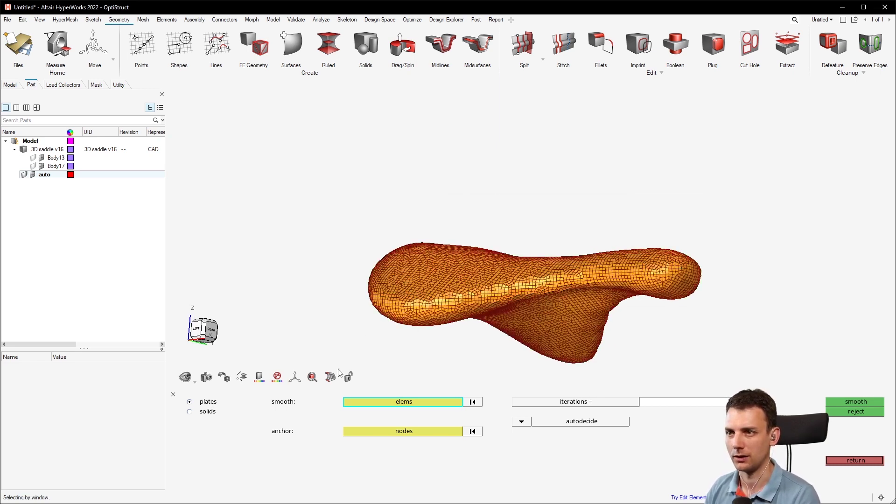
left_click_drag(756, 176, 322, 364, "shift")
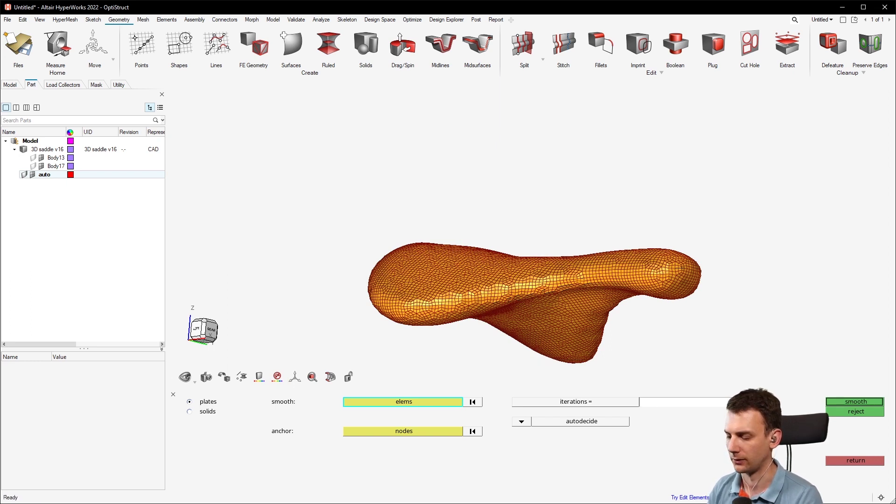
left_click(863, 402)
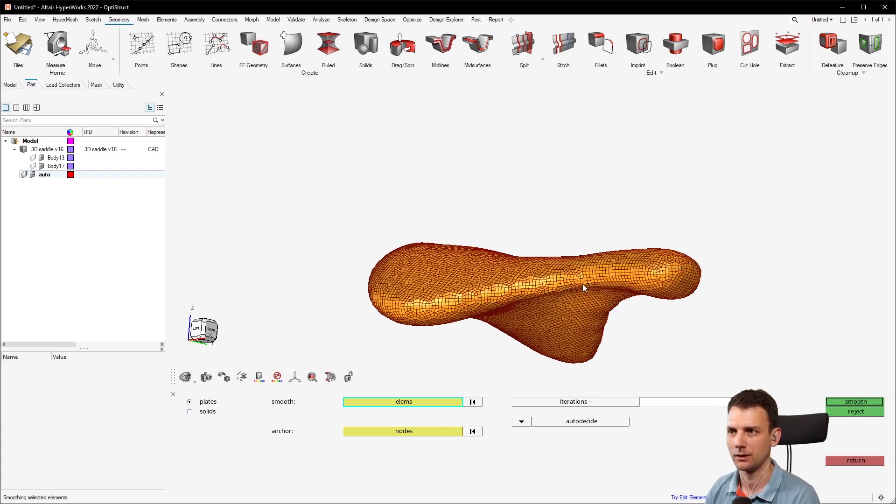
Inspect the smoothed mesh, then switch to the 3D meshing tools.
scroll(545, 283, "up", 5)
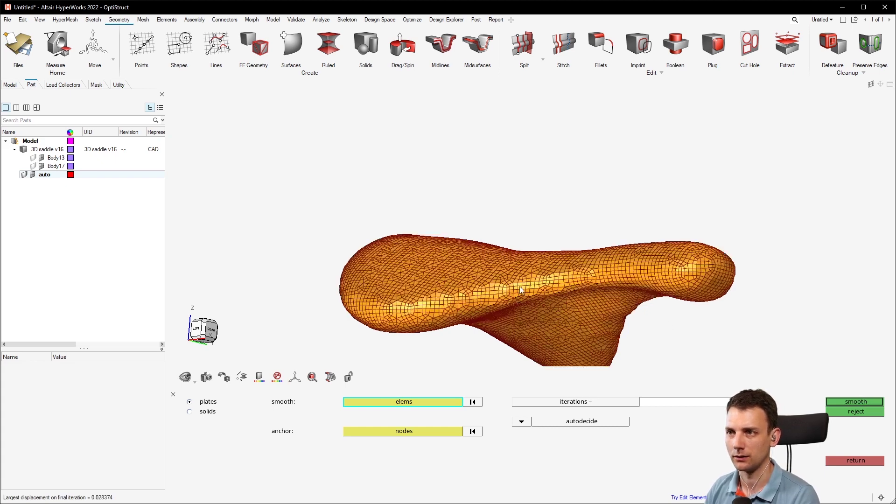
left_click_drag(545, 283, 639, 279, "ctrl")
key("f")
left_click_drag(398, 230, 486, 262, "ctrl")
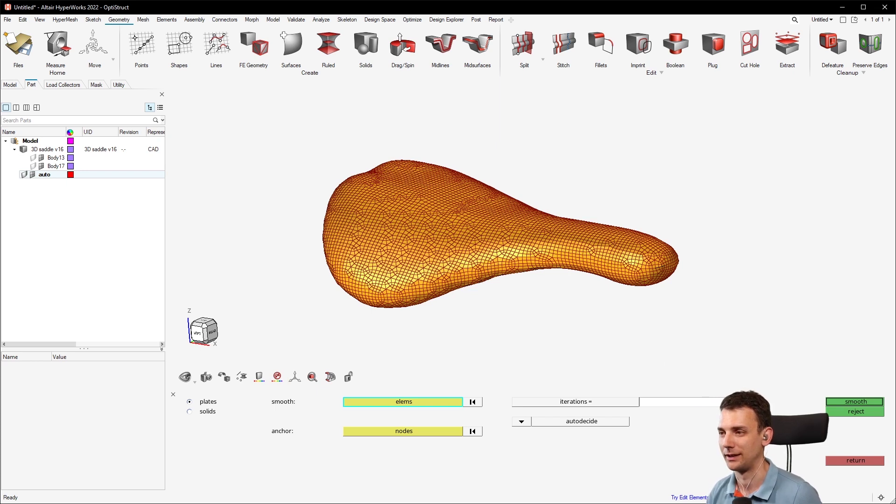
left_click(861, 459)
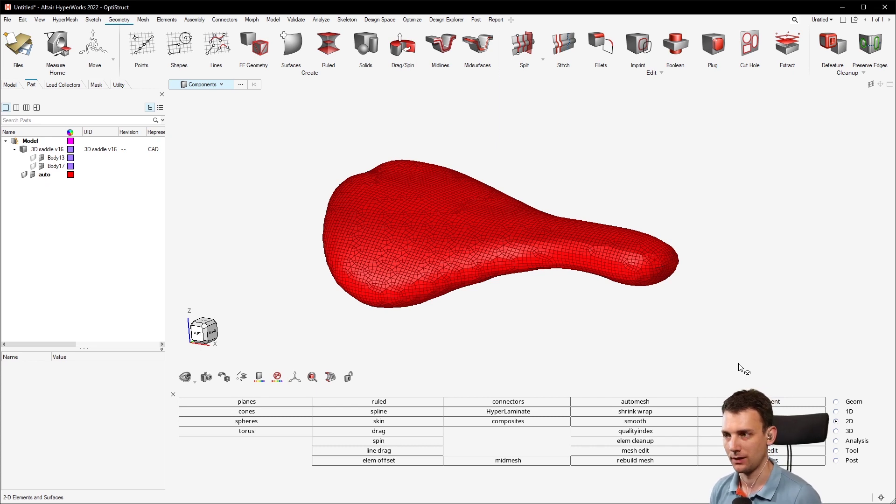
left_click(836, 431)
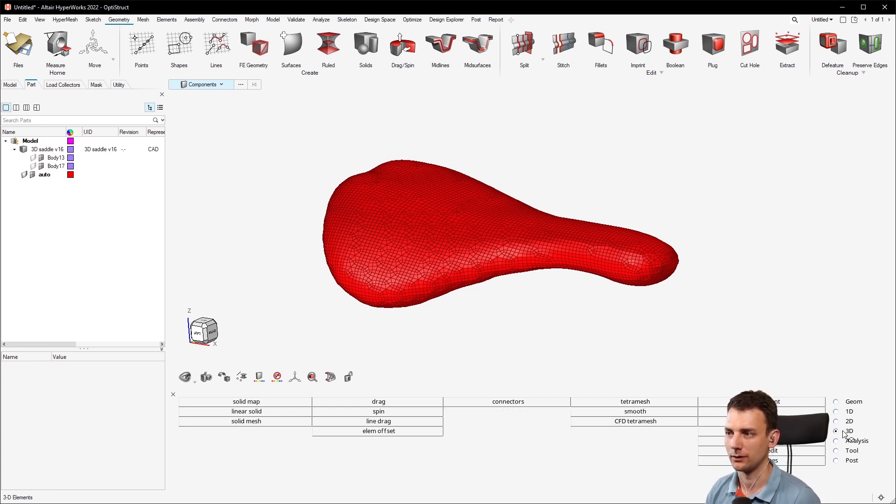
Open Solid Map and look through its single volume, thin solids, multi solids and general options.
left_click(267, 404)
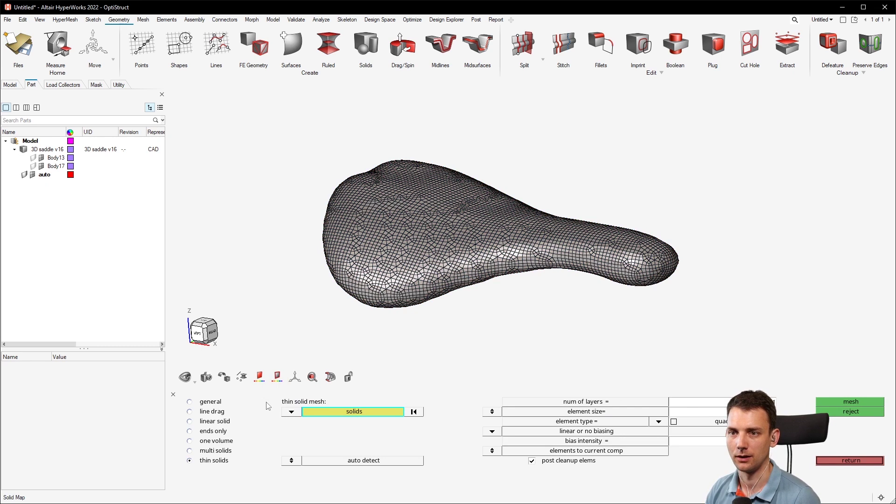
left_click(291, 413)
left_click(216, 441)
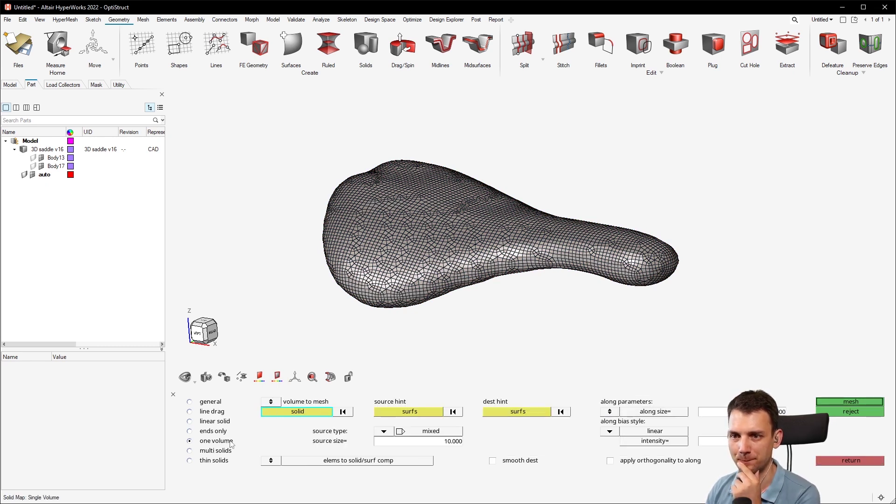
left_click(222, 462)
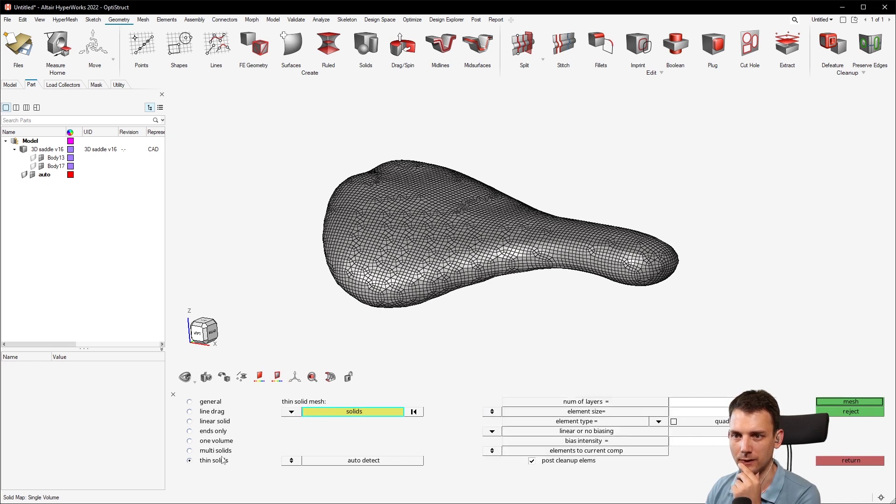
left_click(231, 453)
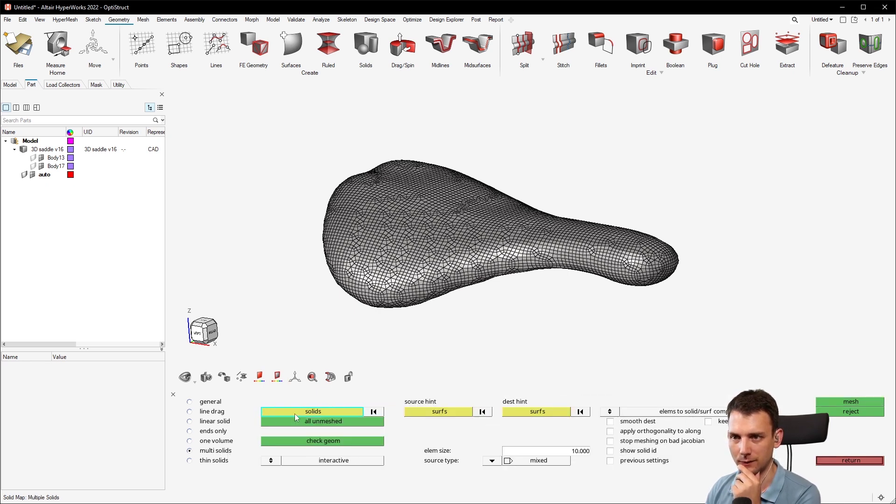
left_click(217, 405)
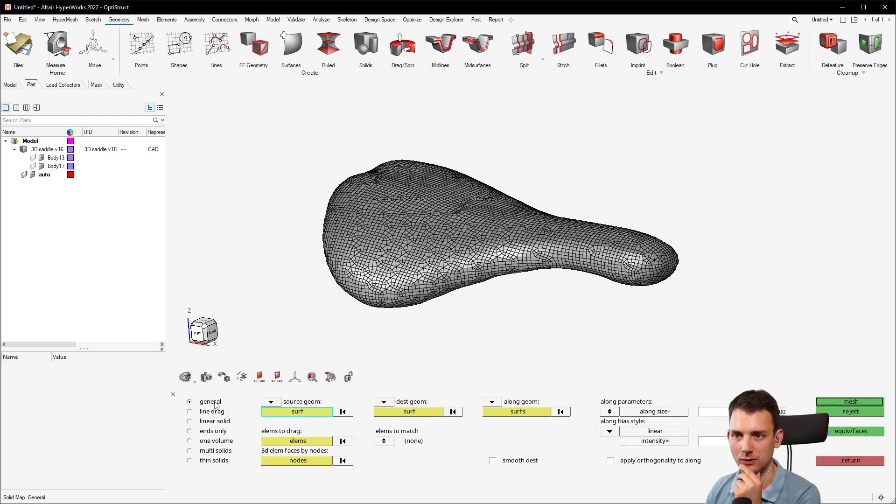
Set Solid Map to linear solid, then return and show the Utility tab's optimization tools.
left_click(279, 404)
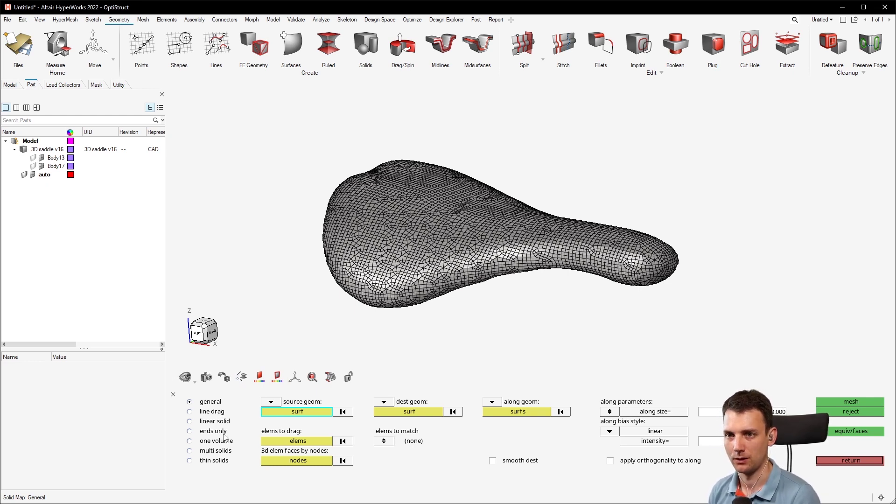
left_click(219, 412)
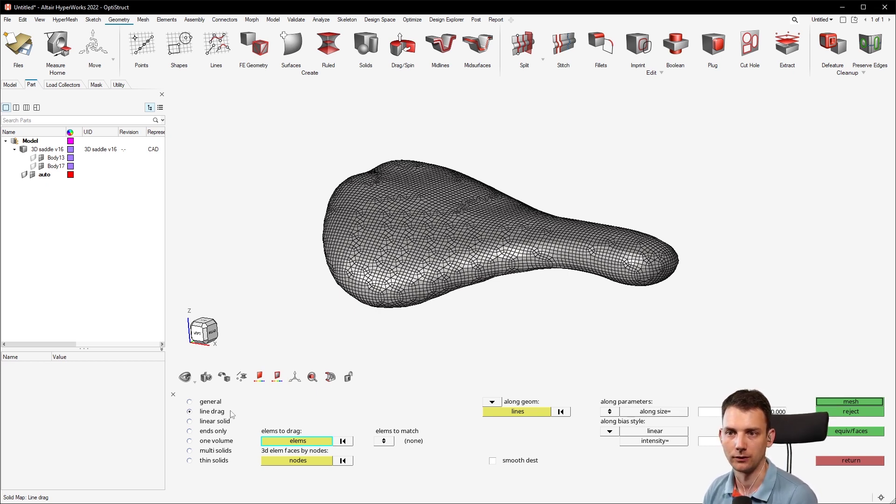
left_click(226, 422)
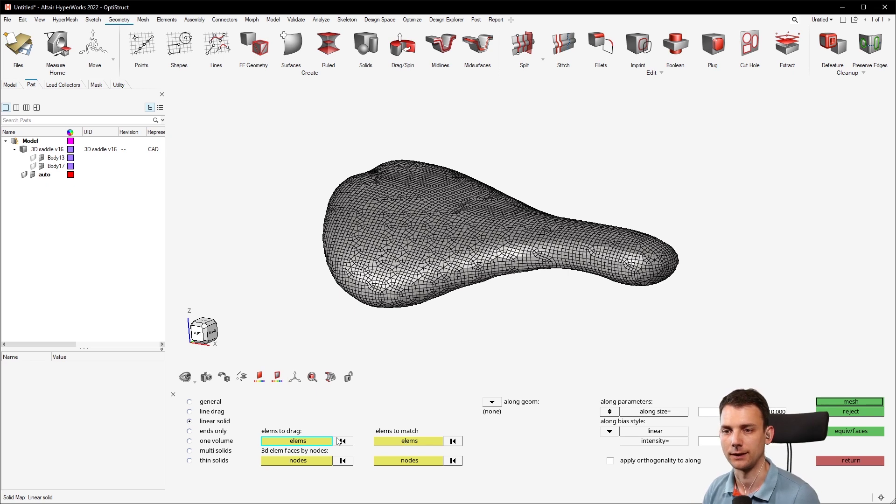
left_click(851, 460)
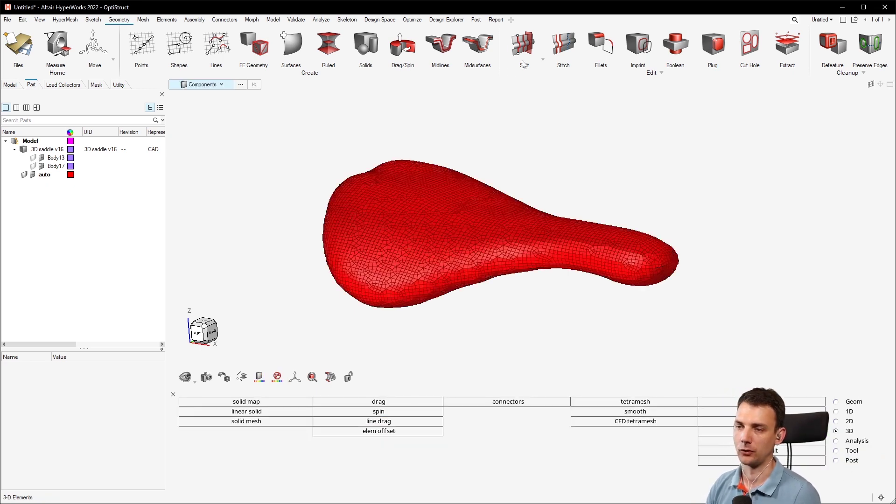
left_click(118, 85)
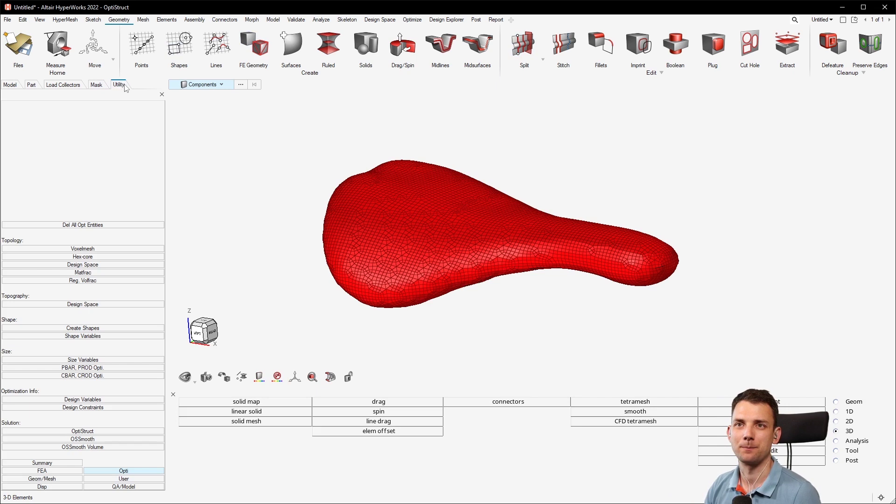
Browse the Utility FEA and Geom/Mesh pages, then launch Voxelmesh from Opti's Topology tools.
left_click(39, 20)
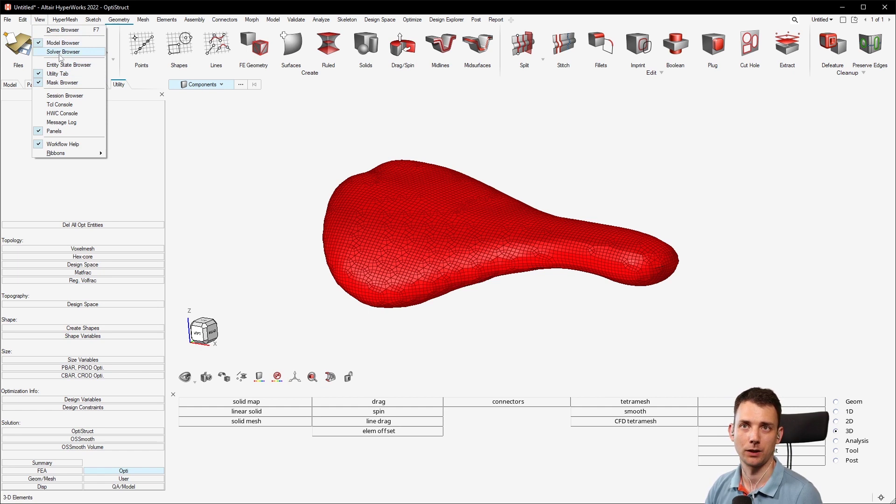
left_click(160, 129)
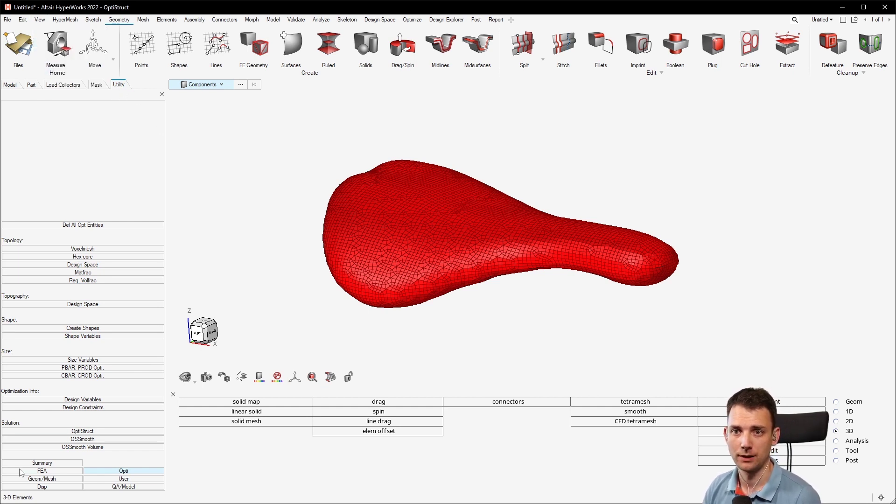
left_click(42, 472)
left_click(42, 480)
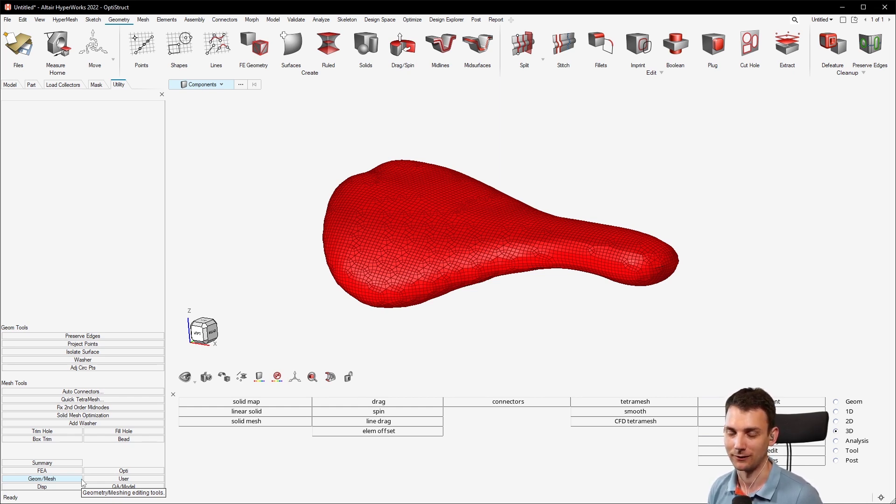
left_click(120, 473)
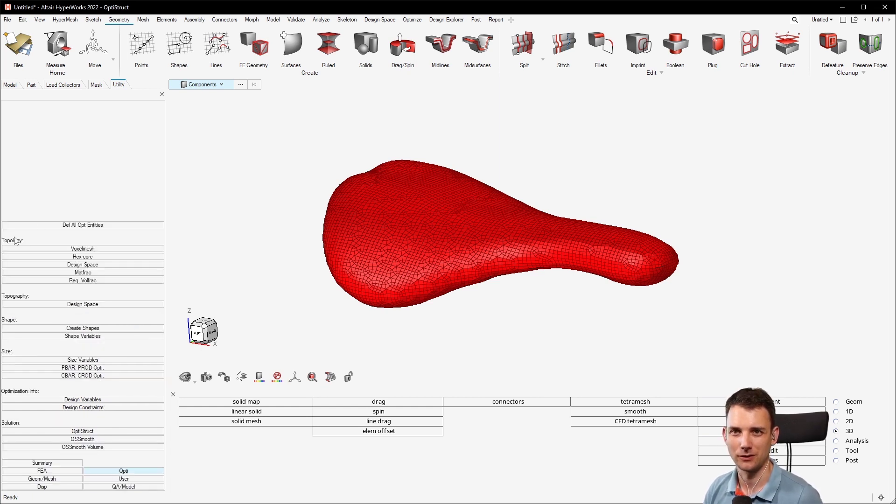
left_click(83, 250)
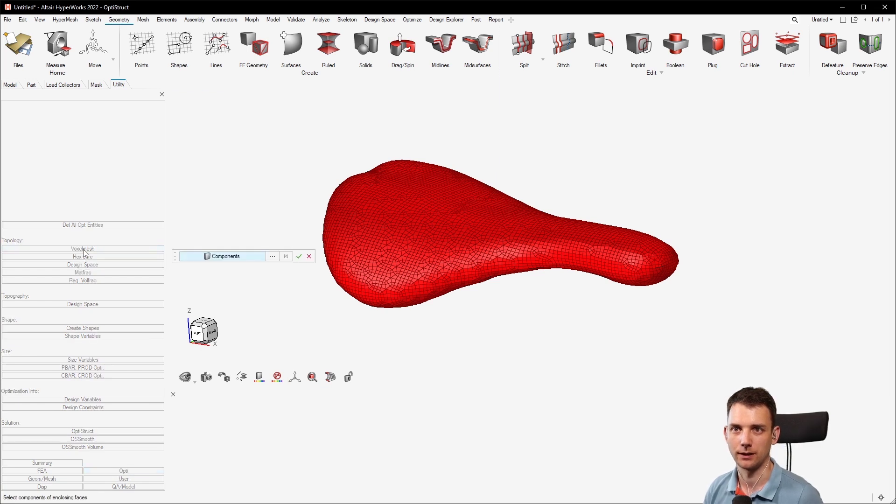
Pick the saddle shell component as the enclosing faces, confirm it, and move the options aside.
left_click(469, 247)
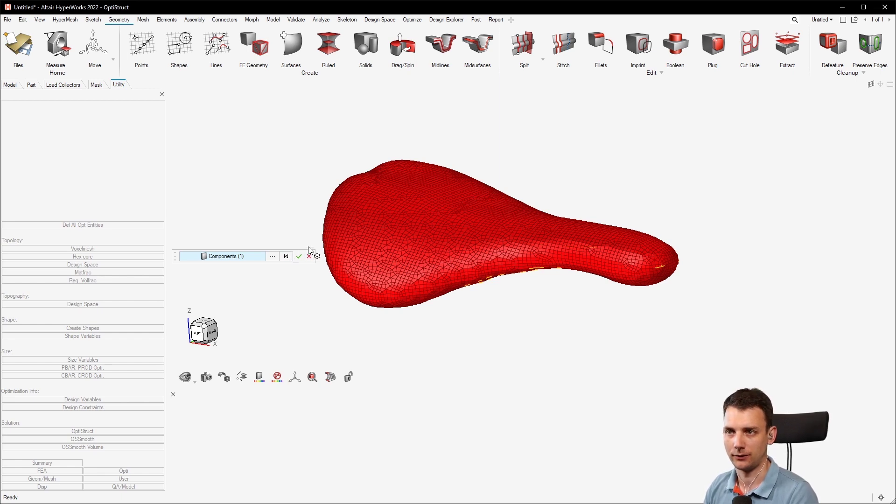
left_click(299, 256)
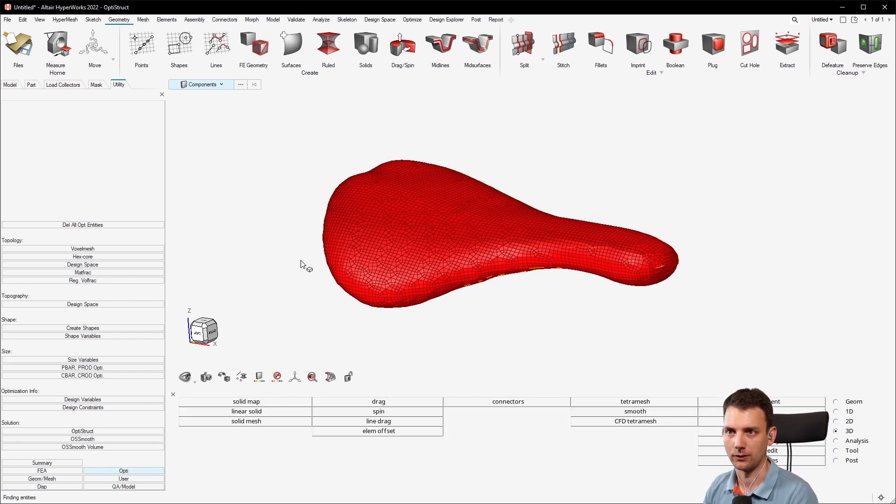
left_click_drag(386, 262, 253, 167)
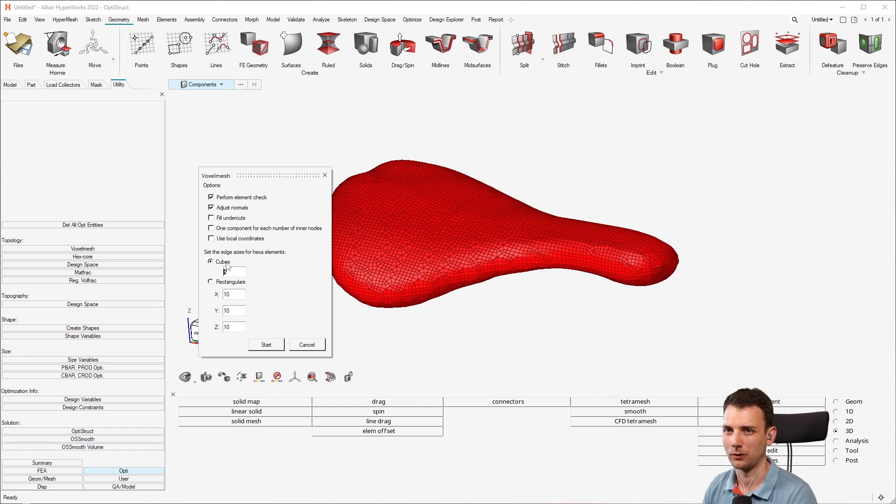
After trying rectangular sizing, run Voxelmesh with cubic hexa elements of edge size 2.
left_click(228, 283)
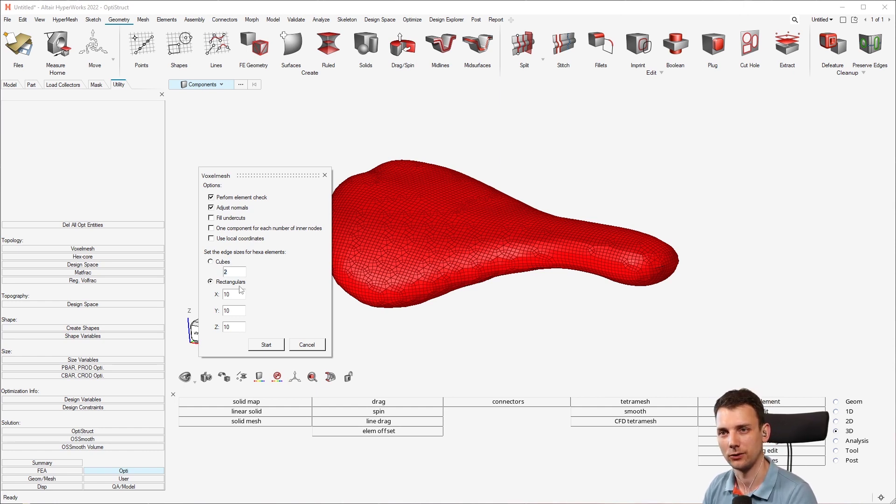
left_click(236, 294)
left_click(225, 311)
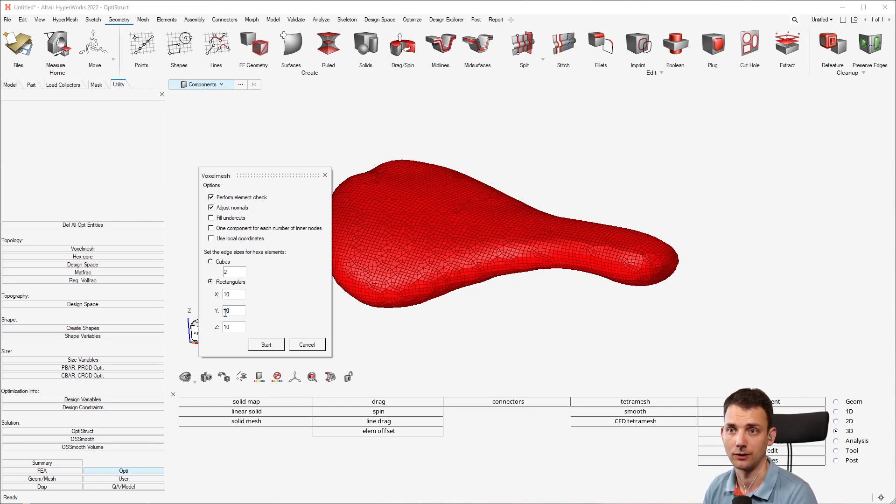
double_click(225, 312)
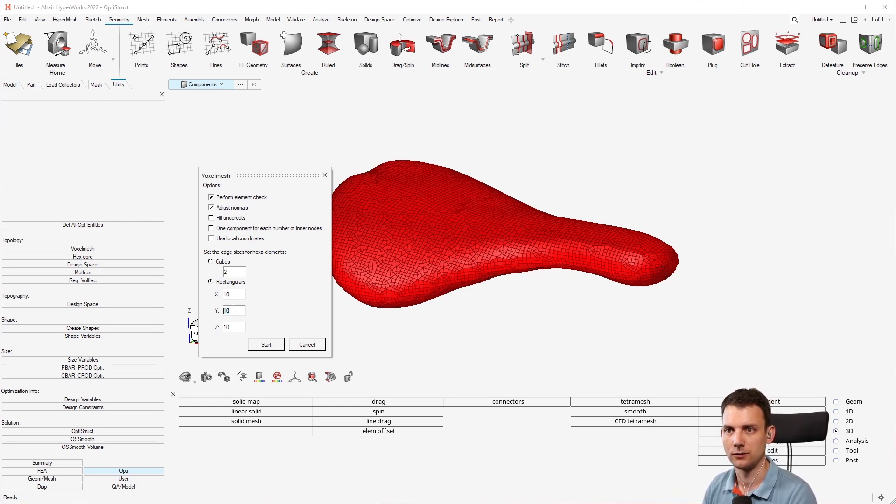
left_click(219, 263)
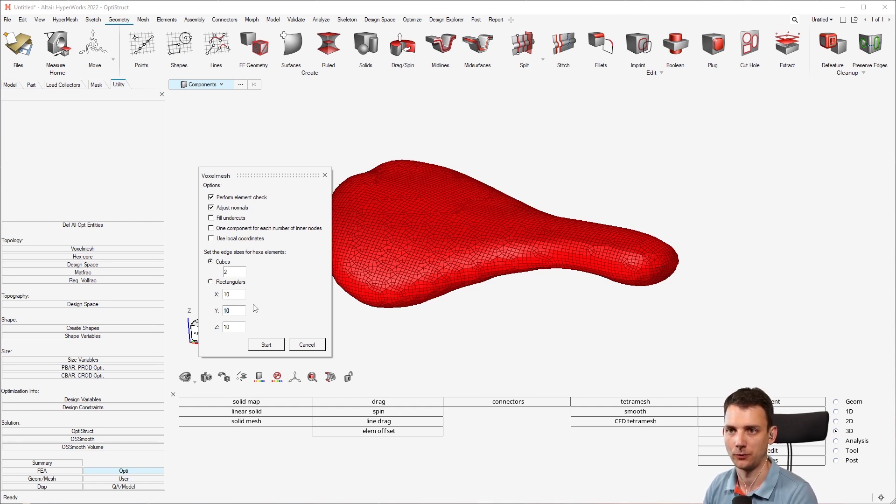
left_click(272, 347)
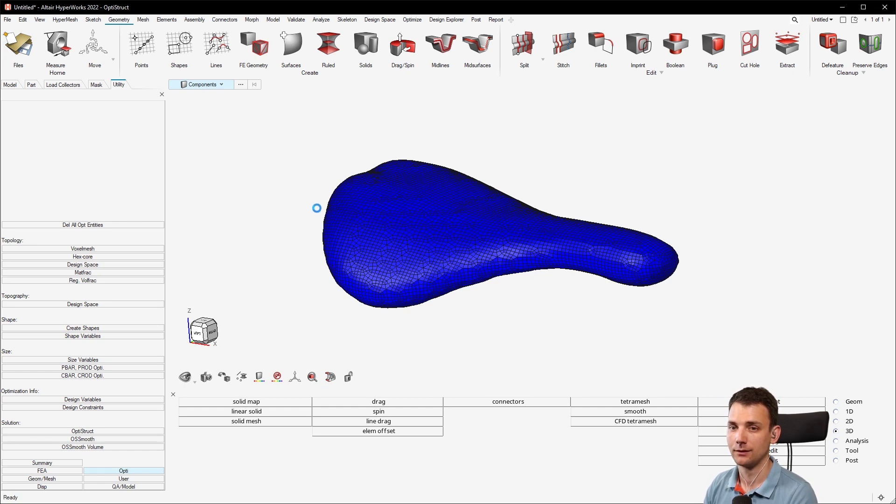
Rotate and zoom out to inspect the whole new voxel saddle mesh.
left_click_drag(525, 258, 657, 296, "ctrl")
scroll(452, 214, "up", 5)
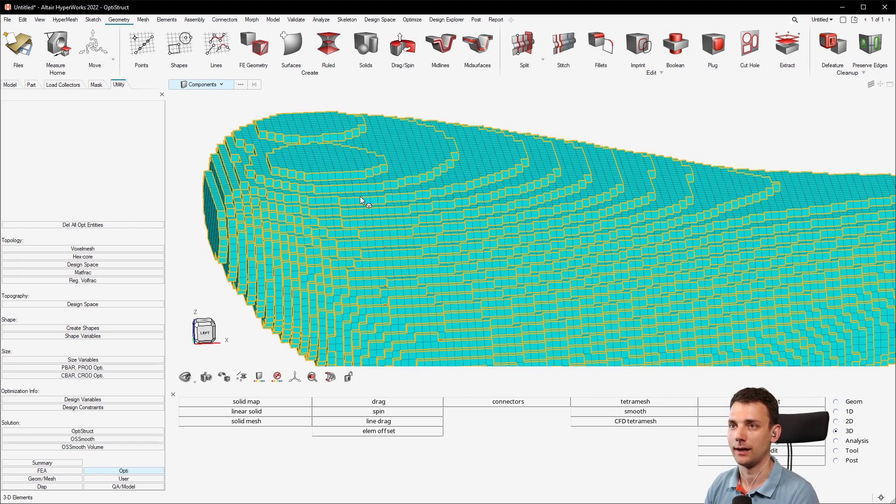
left_click_drag(360, 200, 385, 196, "ctrl")
scroll(384, 197, "down", 4)
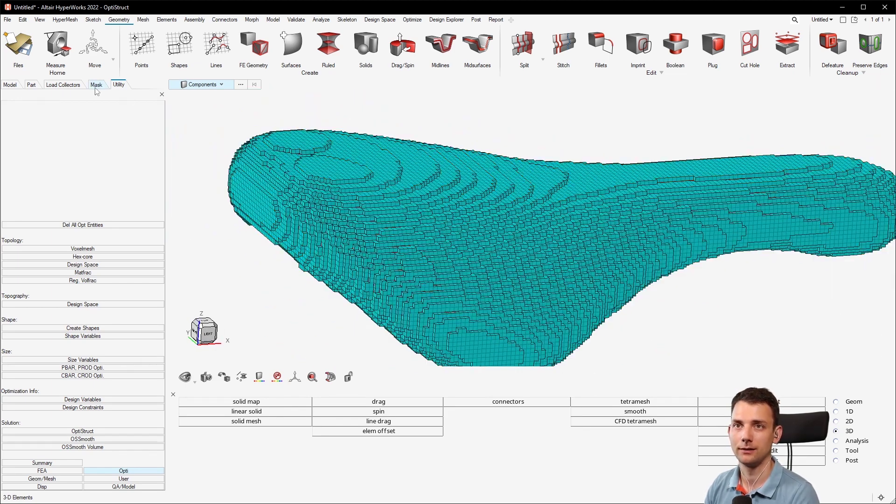
Show the new hexas component in the parts list and orbit to view the saddle's ends and underside.
left_click(96, 85)
left_click(31, 85)
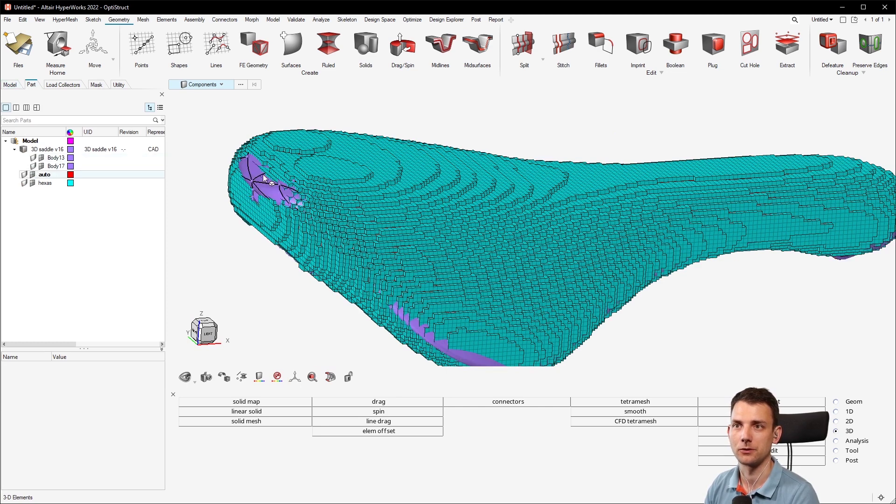
scroll(263, 179, "down", 3)
left_click_drag(280, 179, 492, 194, "ctrl")
scroll(777, 215, "up", 5)
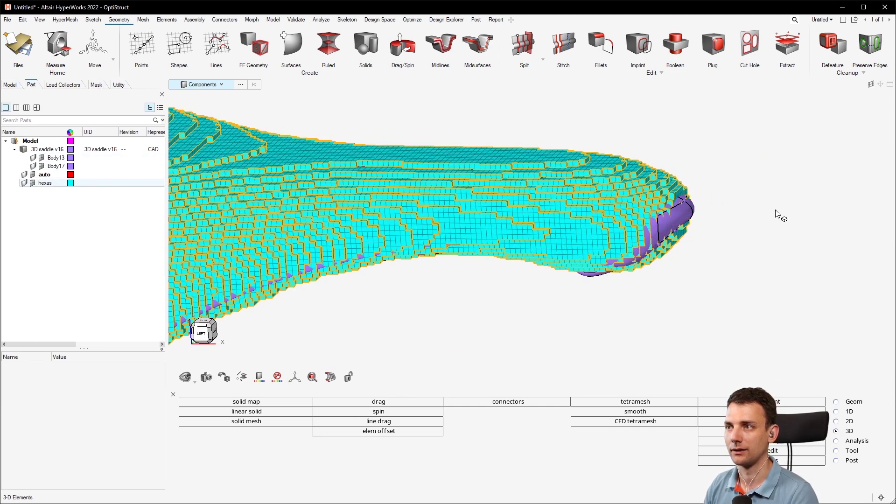
left_click_drag(777, 214, 712, 194, "ctrl")
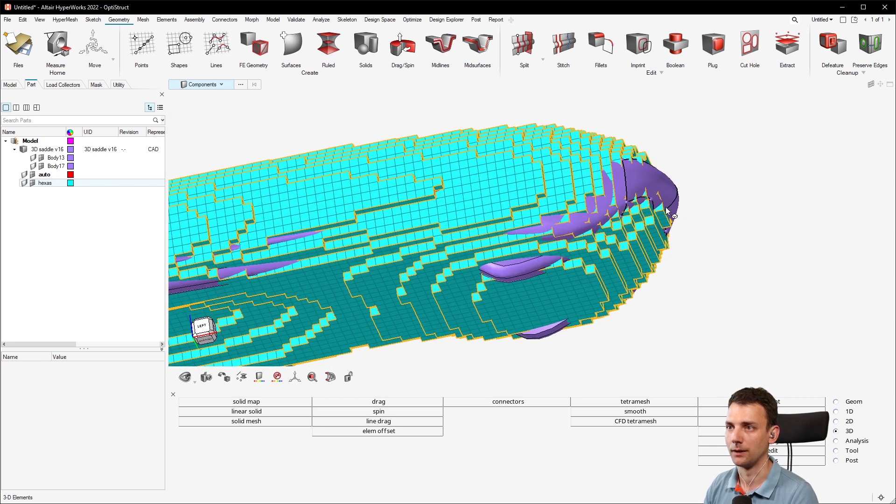
left_click_drag(668, 212, 470, 216, "ctrl")
scroll(467, 207, "up", 3)
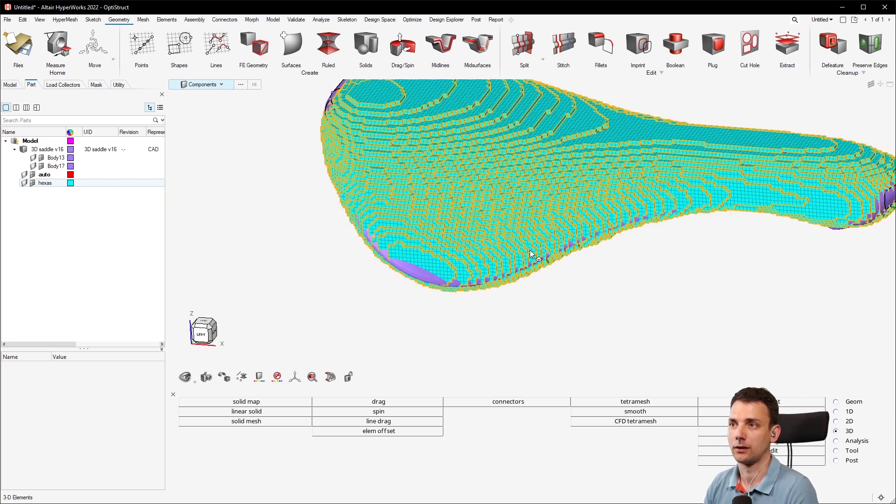
scroll(532, 255, "down", 3)
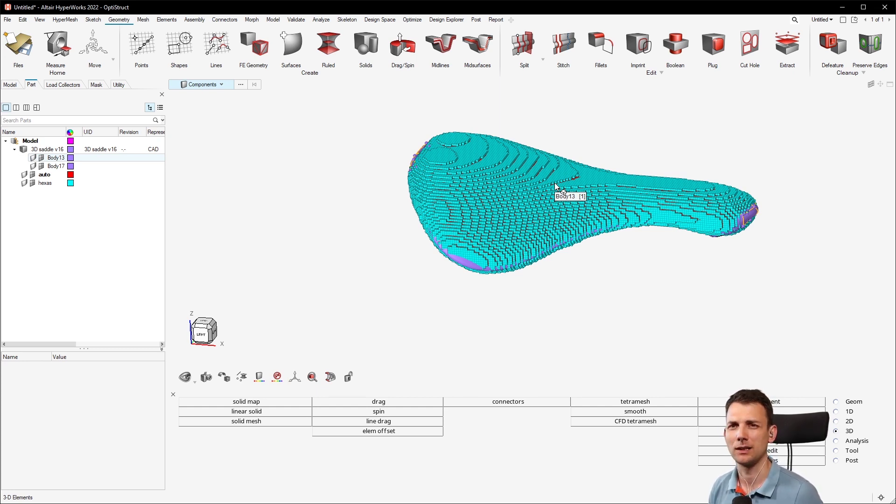
left_click(119, 85)
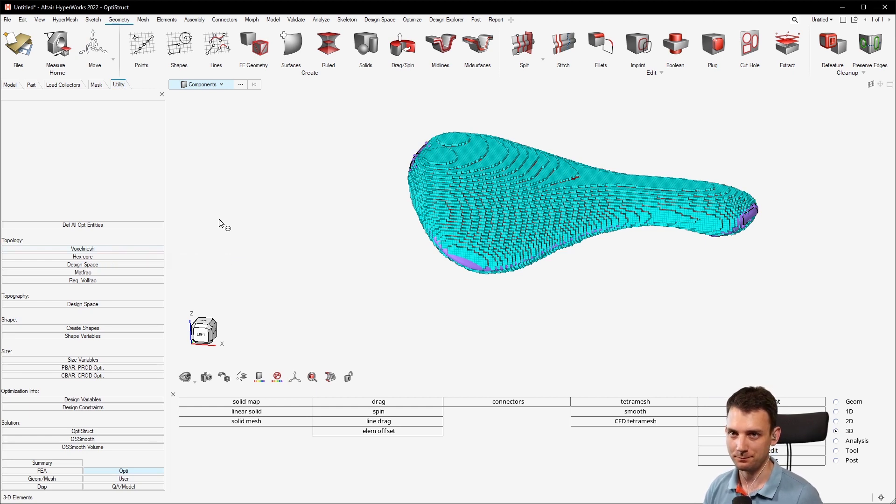
Orbit the voxel saddle to a lower side view.
right_click_drag(673, 245, 470, 214)
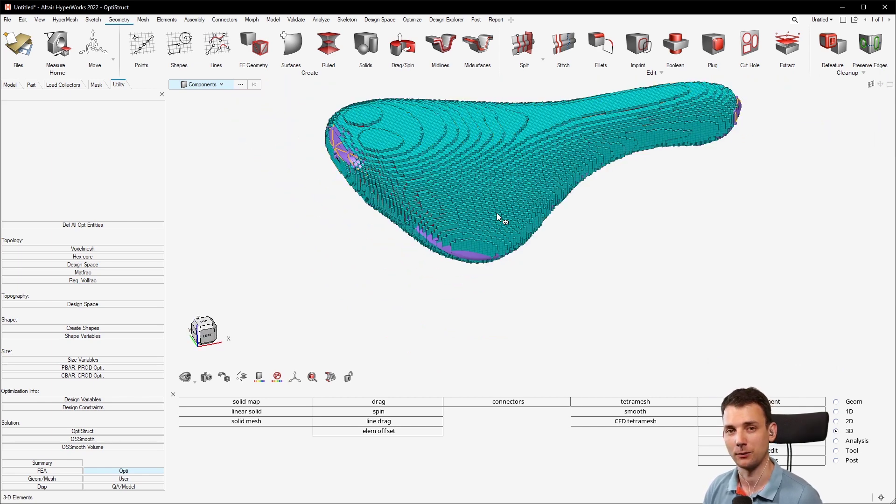
mouse_move(496, 213)
left_mouse_down("ctrl")
mouse_move(480, 161)
mouse_move(517, 172)
mouse_move(516, 164)
left_mouse_up("ctrl")
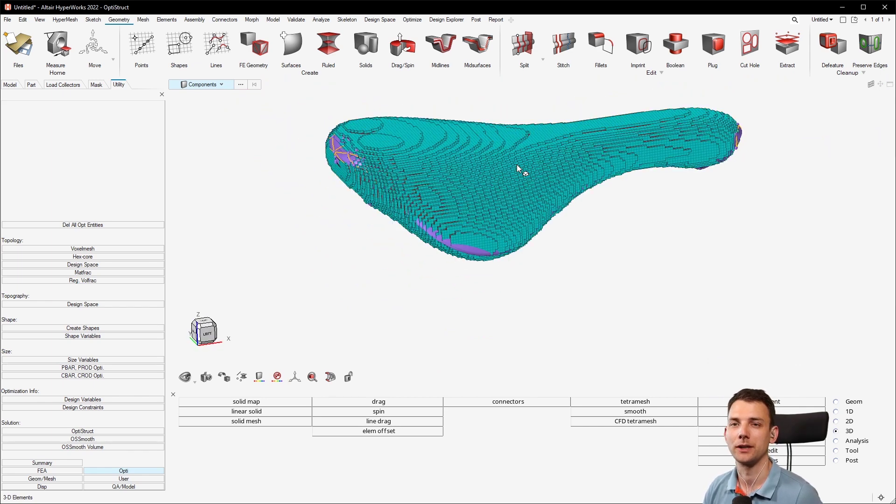